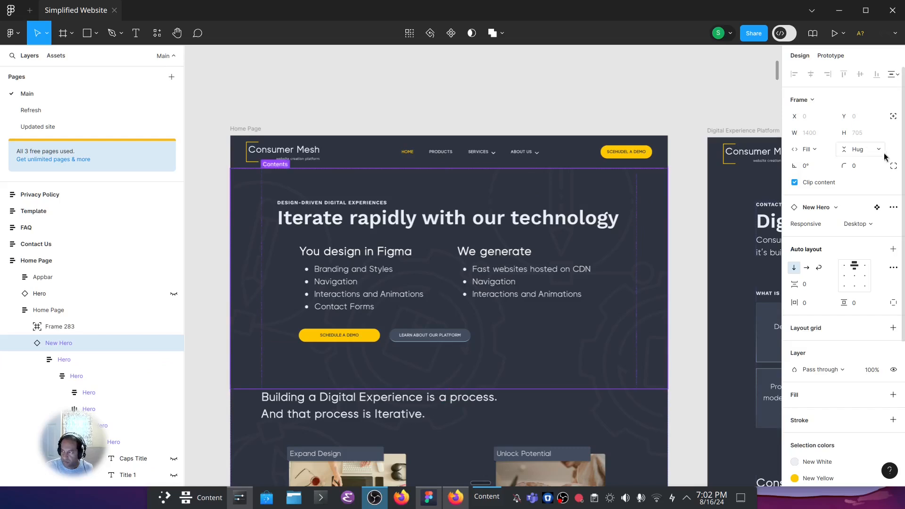
Go to the main component of the New Hero instance and bring its Desktop variant into view.
left_click(877, 203)
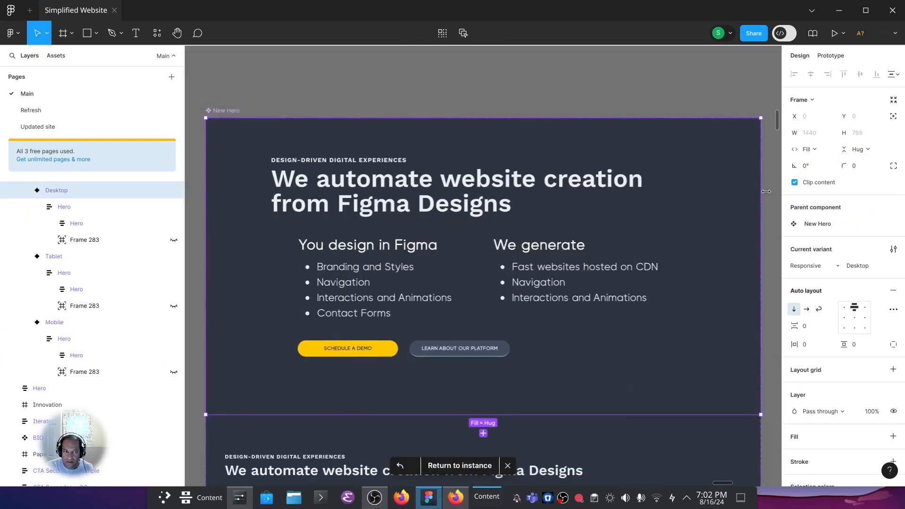
scroll(38, 227, "up", 3)
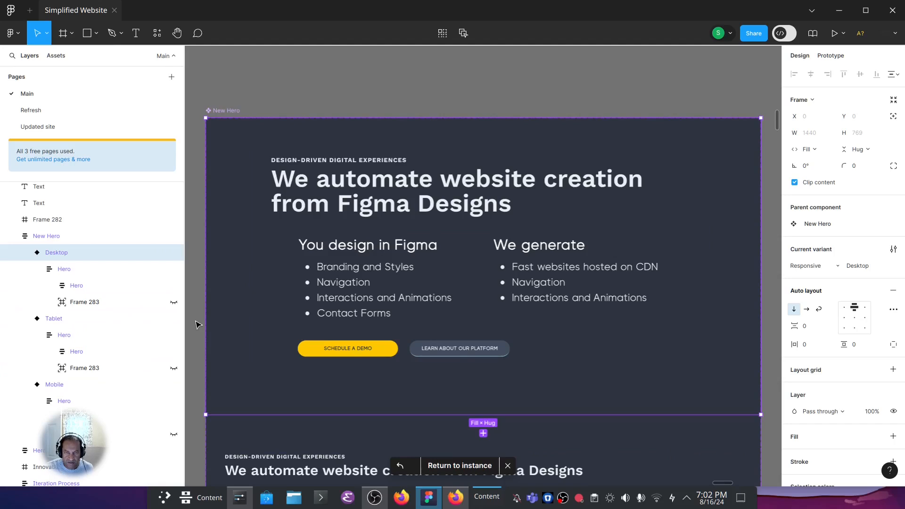
scroll(197, 325, "down", 2)
scroll(189, 283, "down", 2)
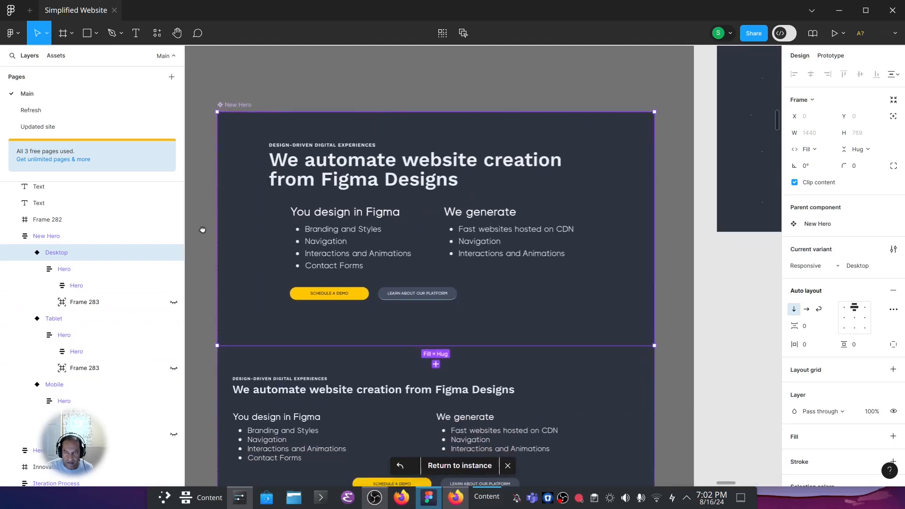
Draw a frame about 634 × 251 below the buttons inside the Desktop variant's outer Hero frame and make its width fill the container.
left_click(51, 272)
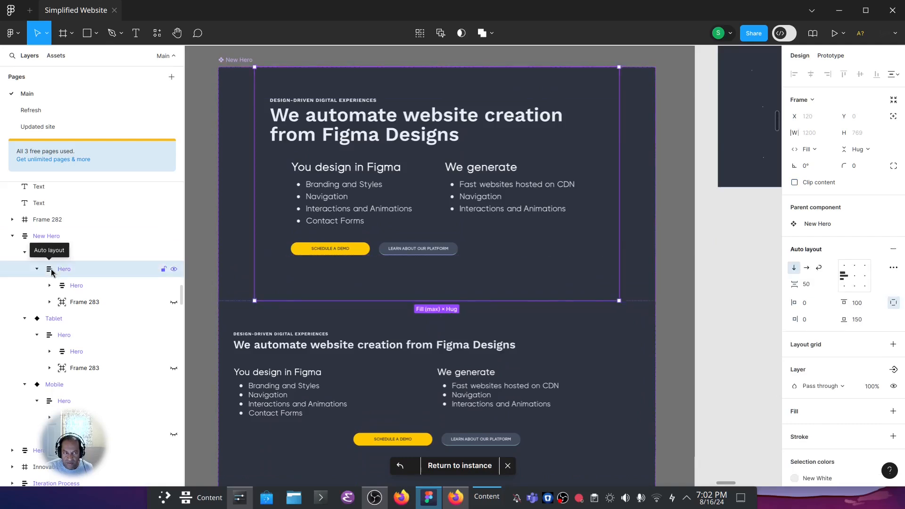
left_click(61, 286)
left_click(62, 285)
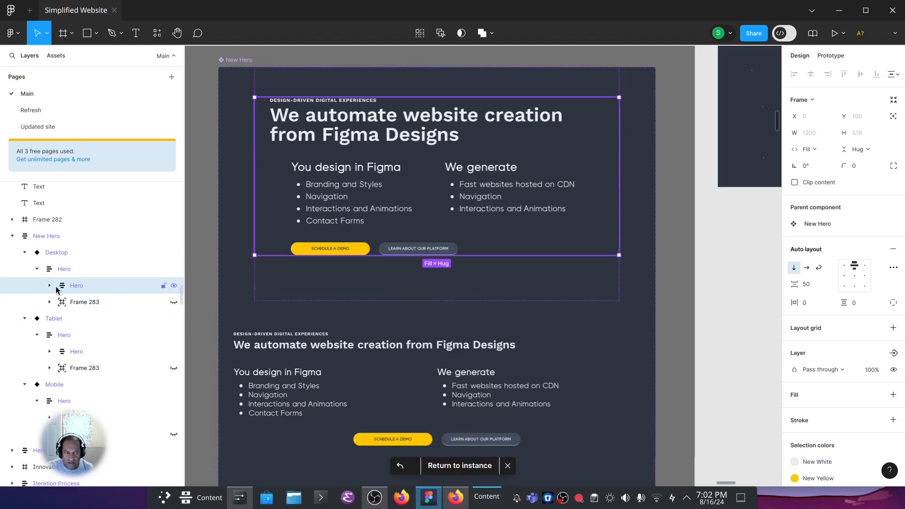
left_click(53, 271)
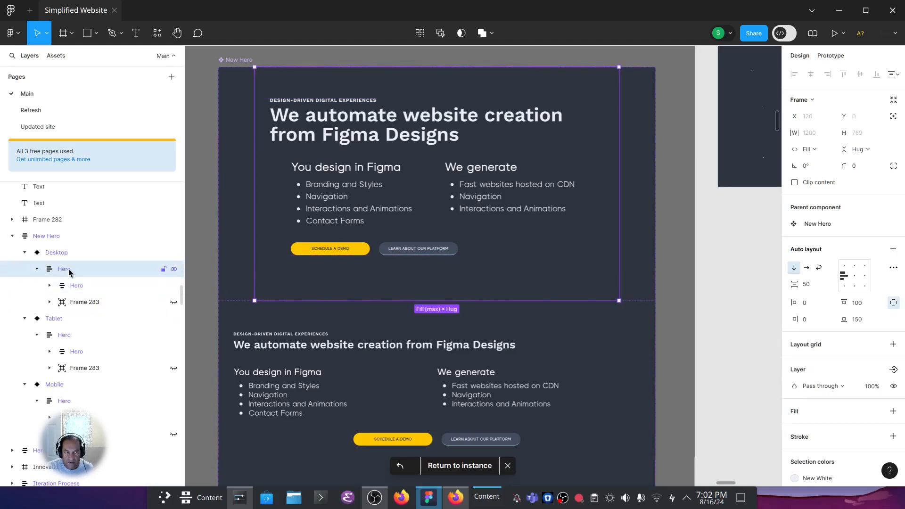
left_click(64, 37)
left_click_drag(309, 278, 517, 360)
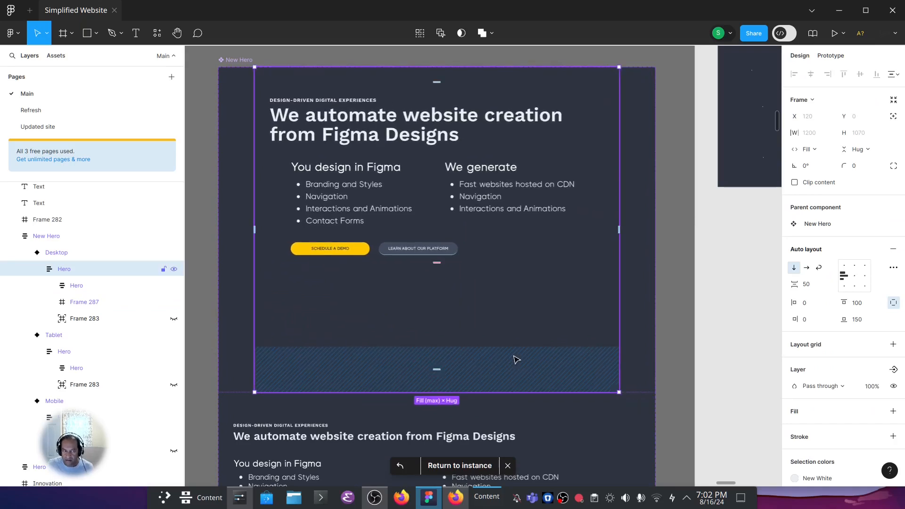
key("ctrl+z")
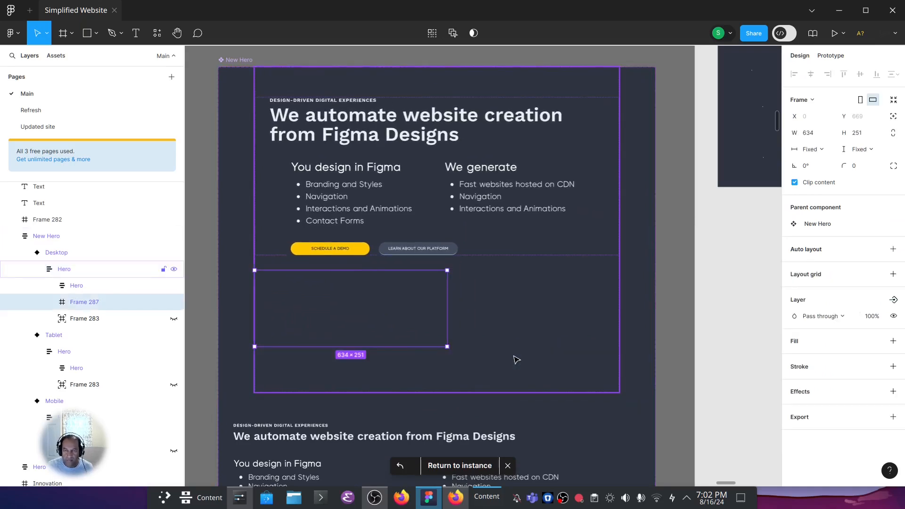
left_click(809, 150)
left_click(809, 162)
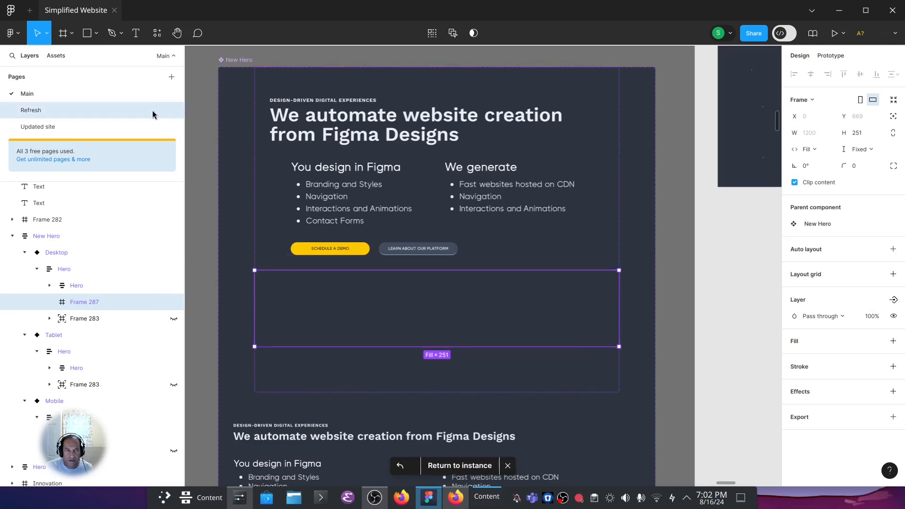
left_click(137, 34)
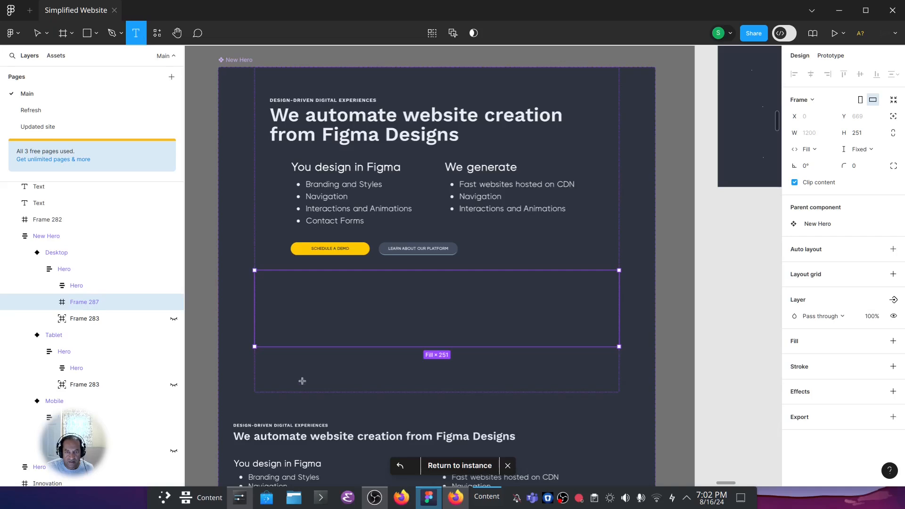
left_click_drag(255, 273, 400, 351)
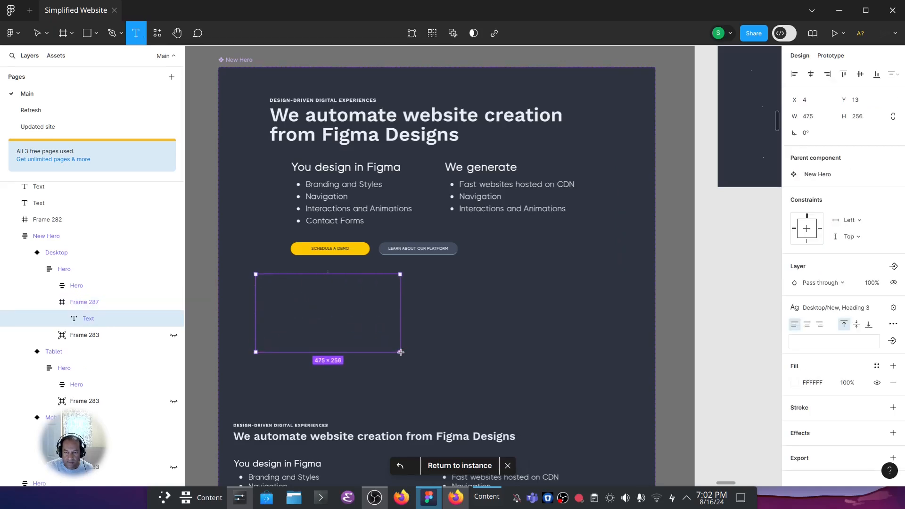
key("Escape")
left_click(96, 300)
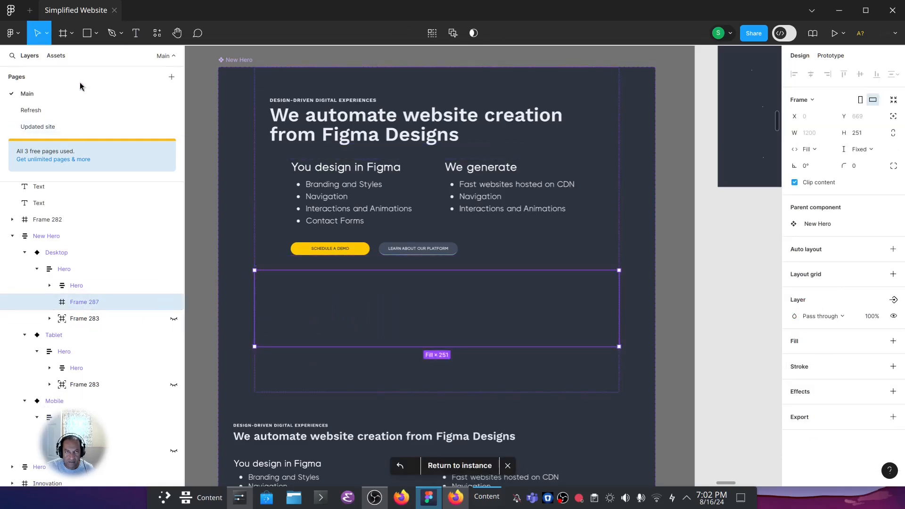
Add a text box about 481 × 226 reading "Video source" in the left part of the new frame.
left_click(136, 33)
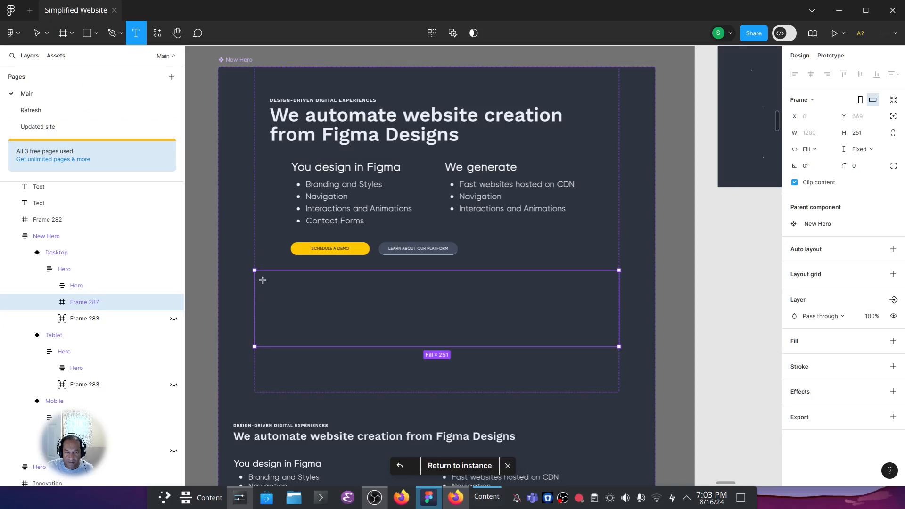
left_click_drag(259, 275, 405, 343)
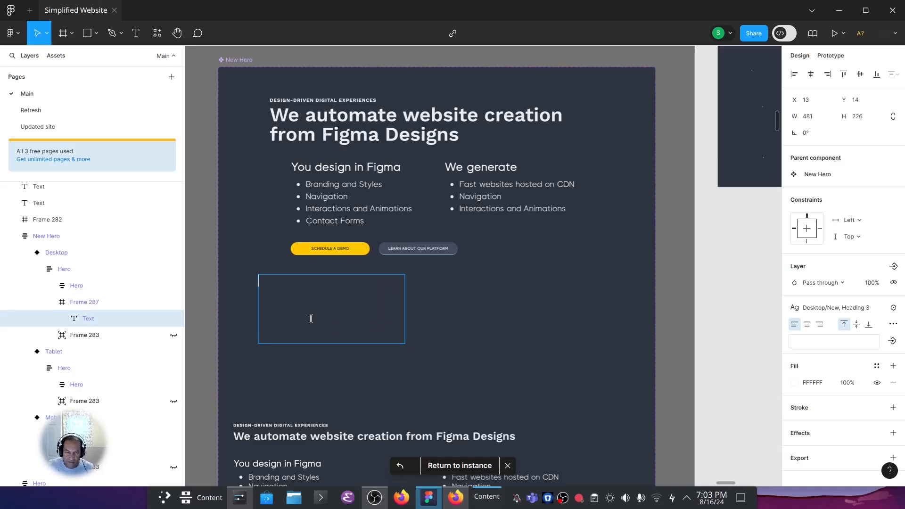
type("Video source")
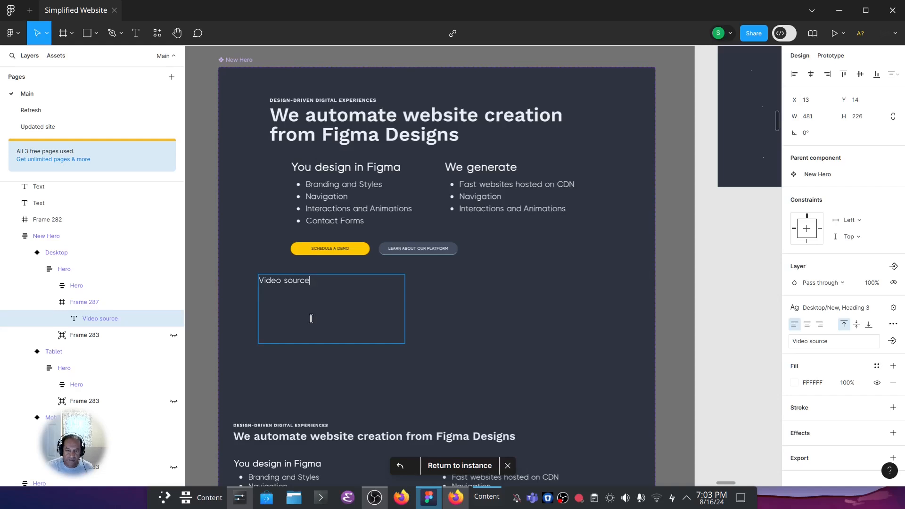
Add a second text box about 482 × 243 reading "Video description" in the right part of the same frame.
left_click(78, 302)
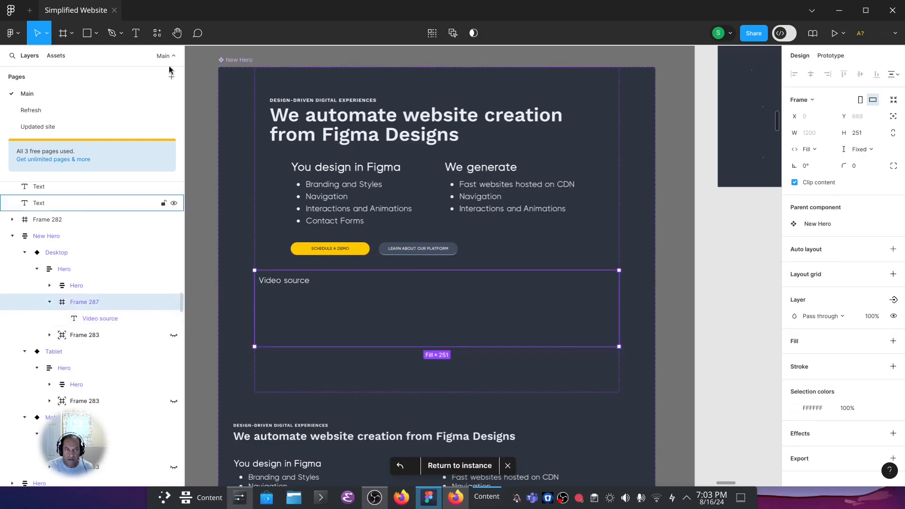
left_click(139, 38)
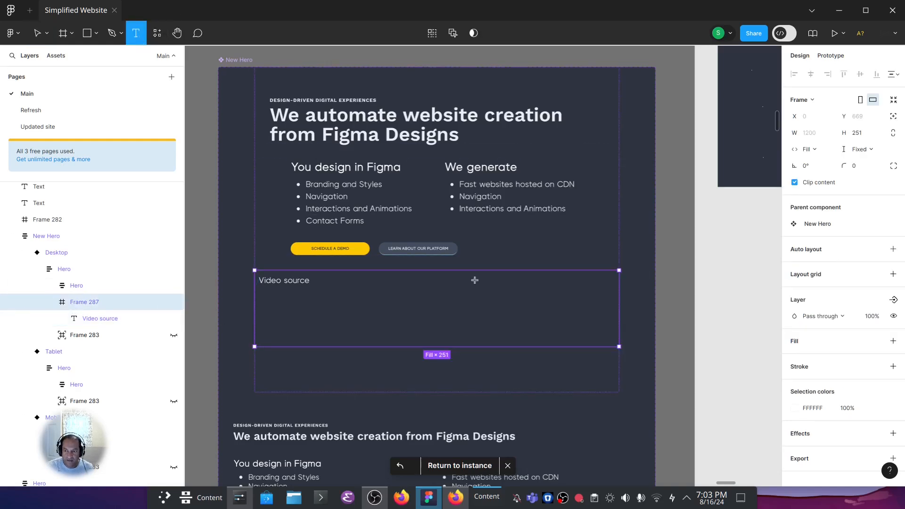
left_click_drag(473, 276, 622, 350)
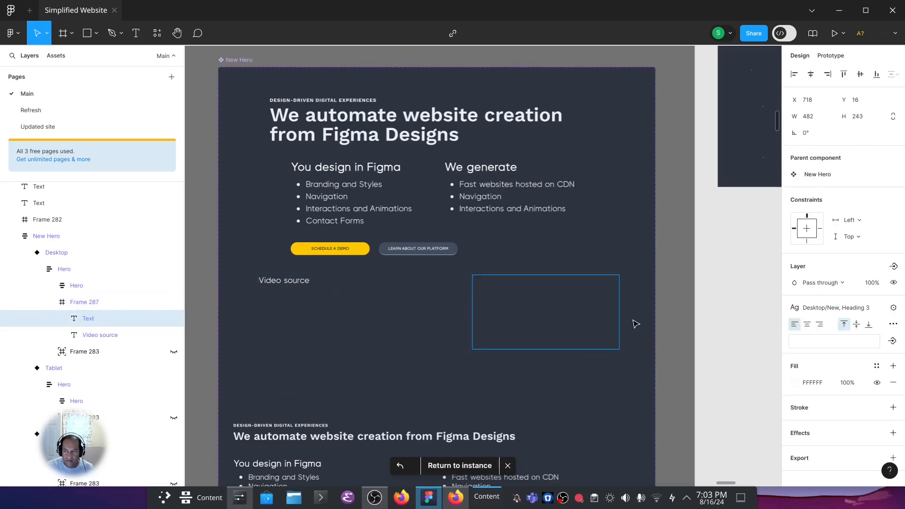
type("VId")
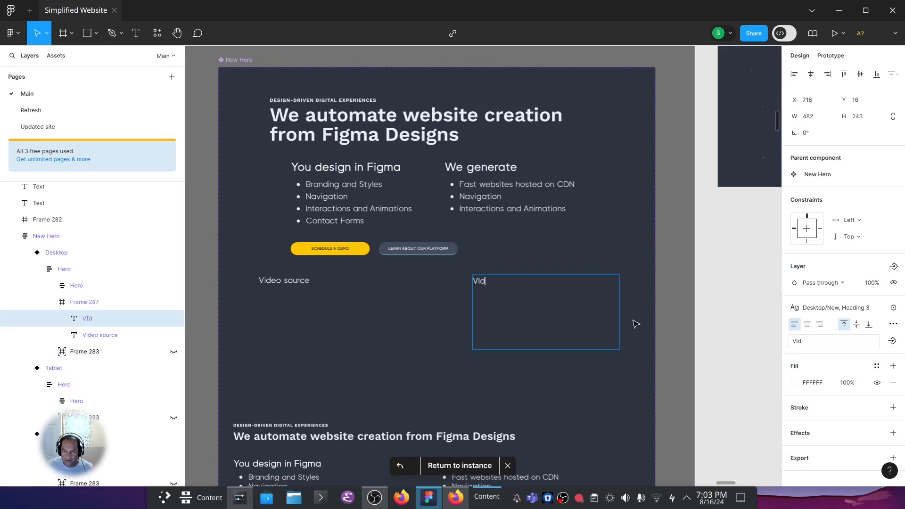
type("eo description")
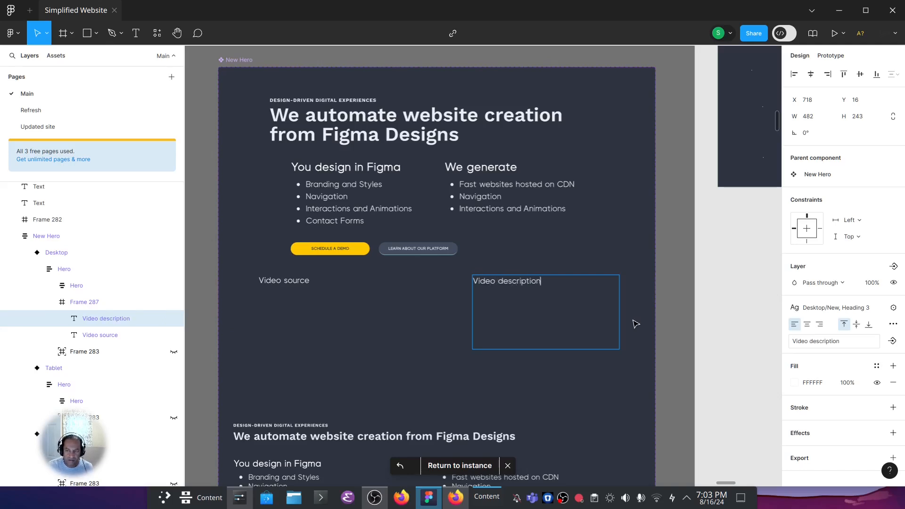
Apply auto layout to the frame holding the Video source and Video description texts.
left_click(91, 302)
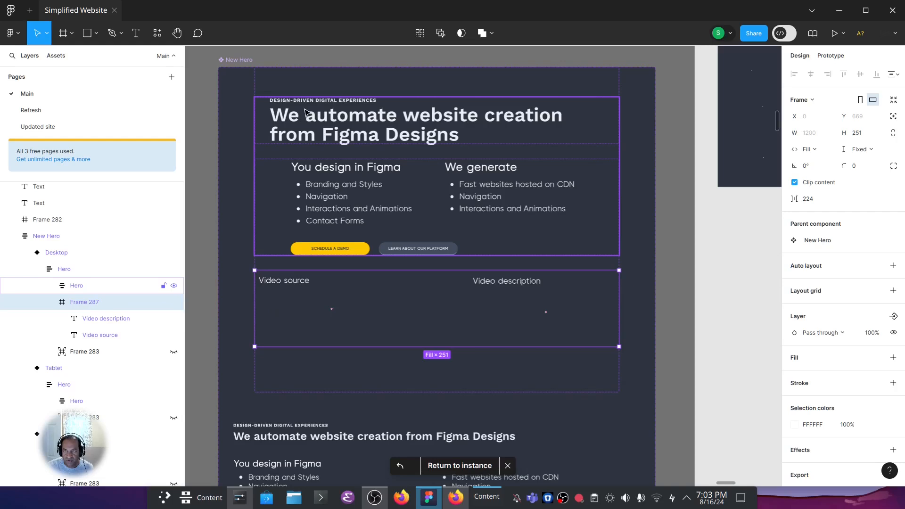
left_click(64, 269)
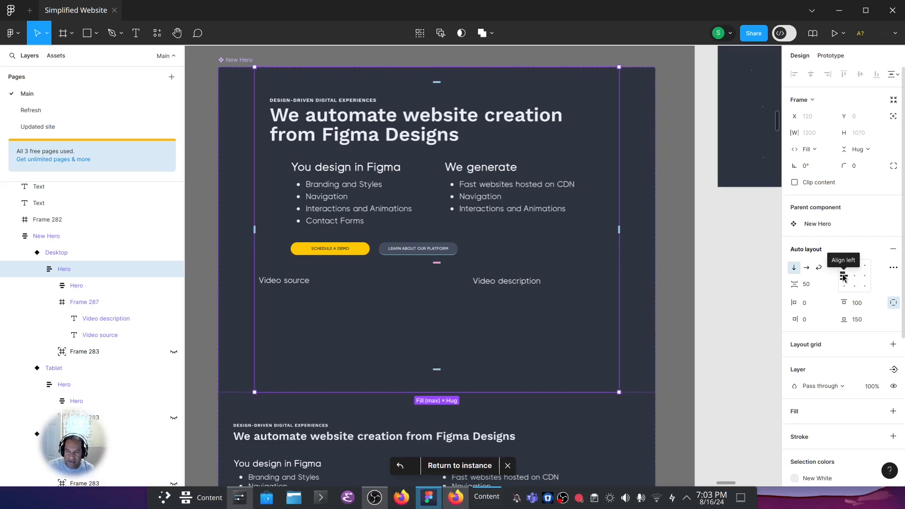
left_click(72, 303)
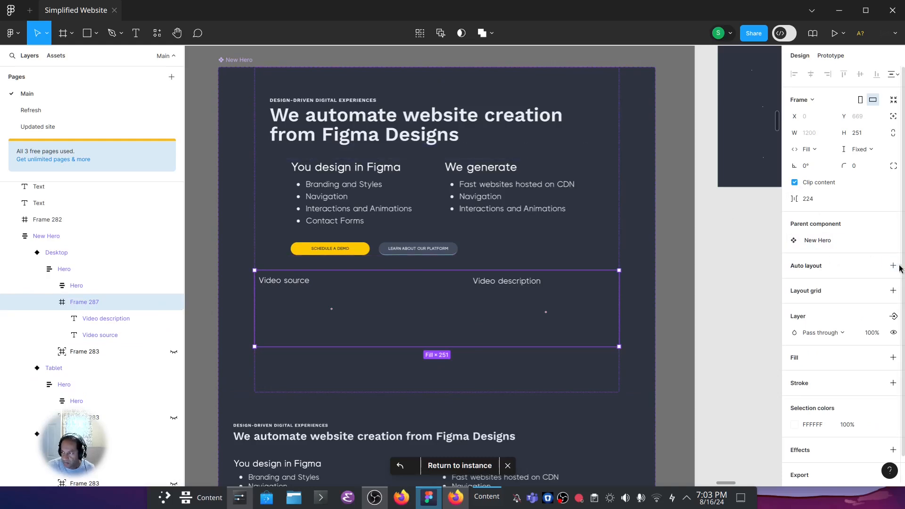
left_click(893, 266)
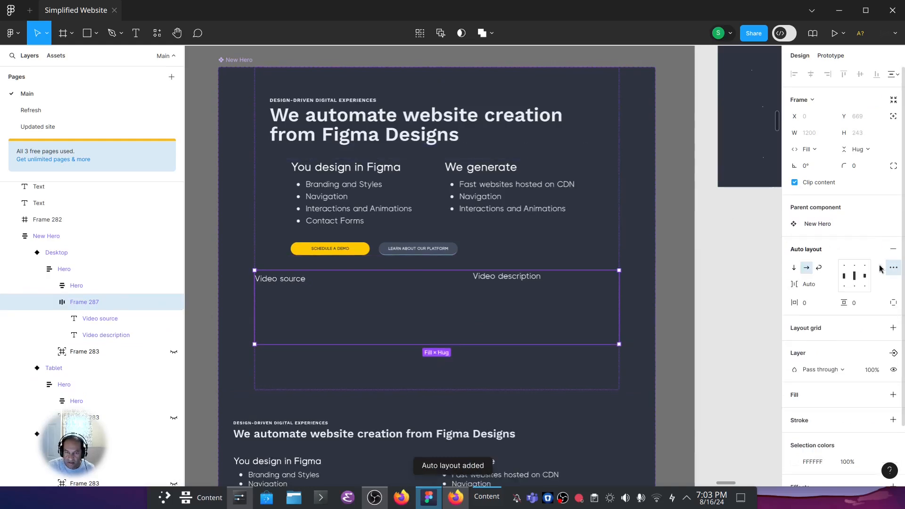
Set the horizontal gap between the two texts in the auto layout frame to 0.
left_click(73, 318)
left_click(81, 334)
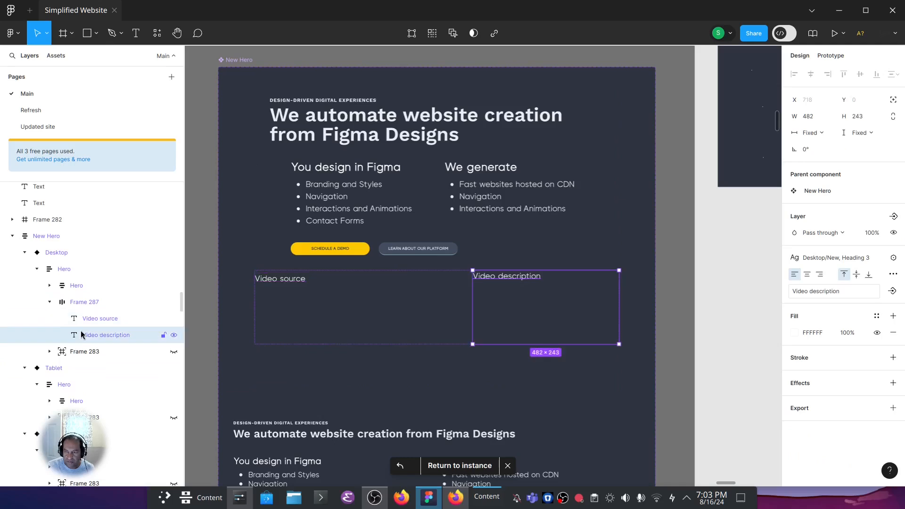
left_click(85, 301)
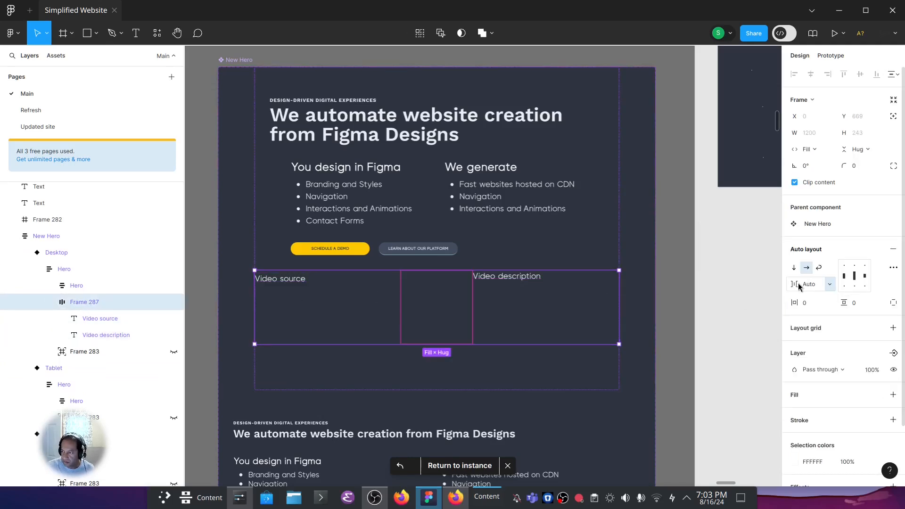
left_click(831, 287)
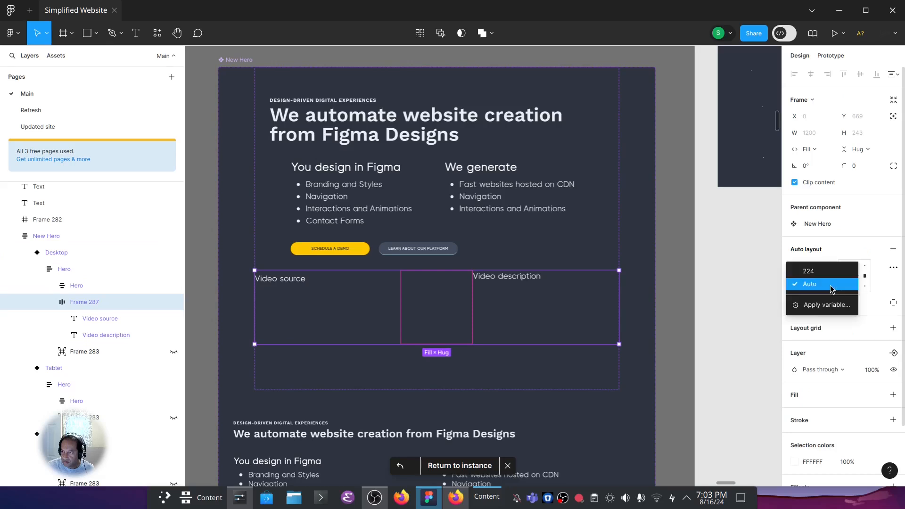
left_click(831, 284)
left_click(813, 285)
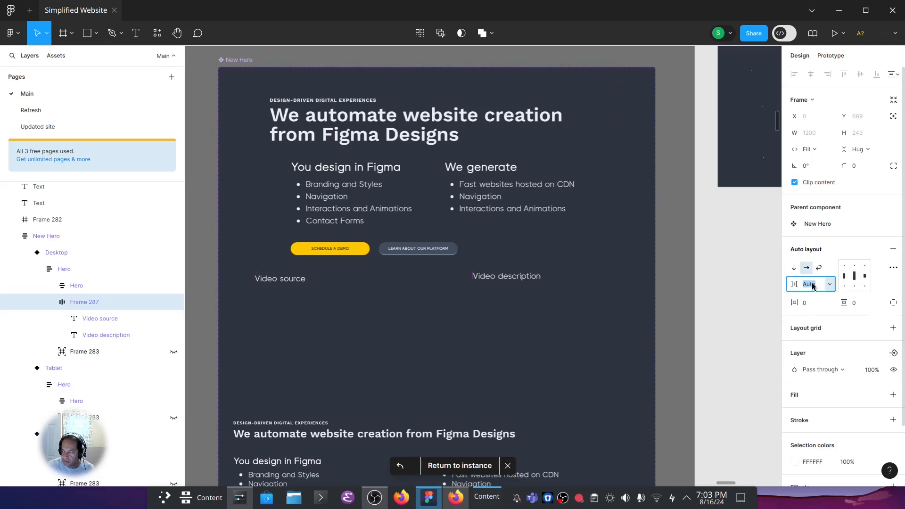
type("0")
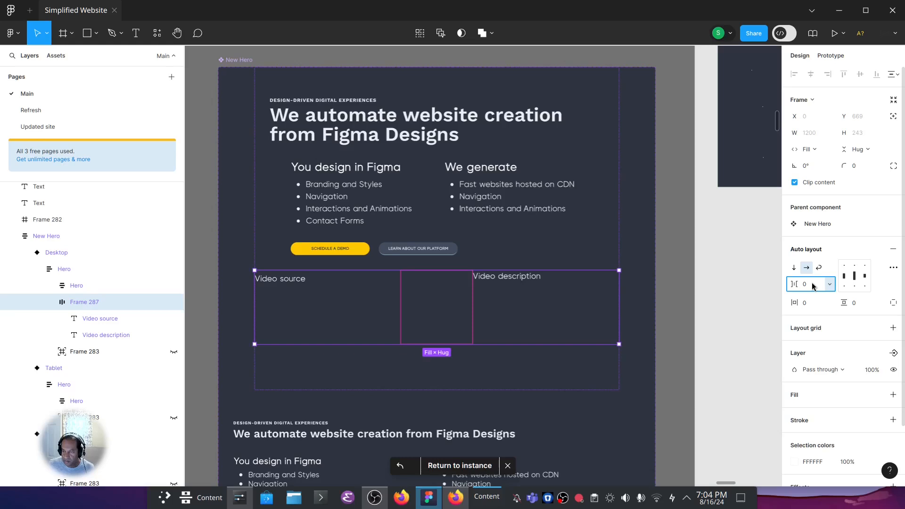
key("Return")
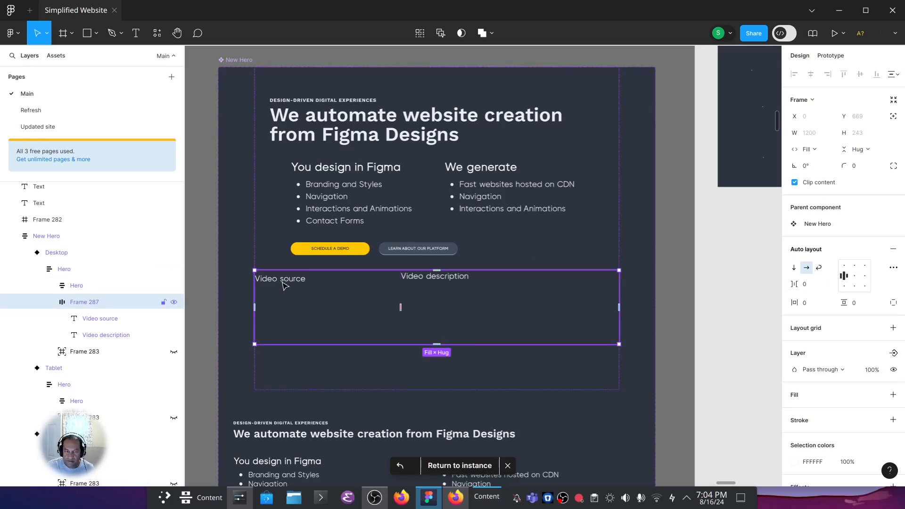
Set the Video source text's height to fill the container and the Video description text's height to hug its contents.
left_click(301, 289)
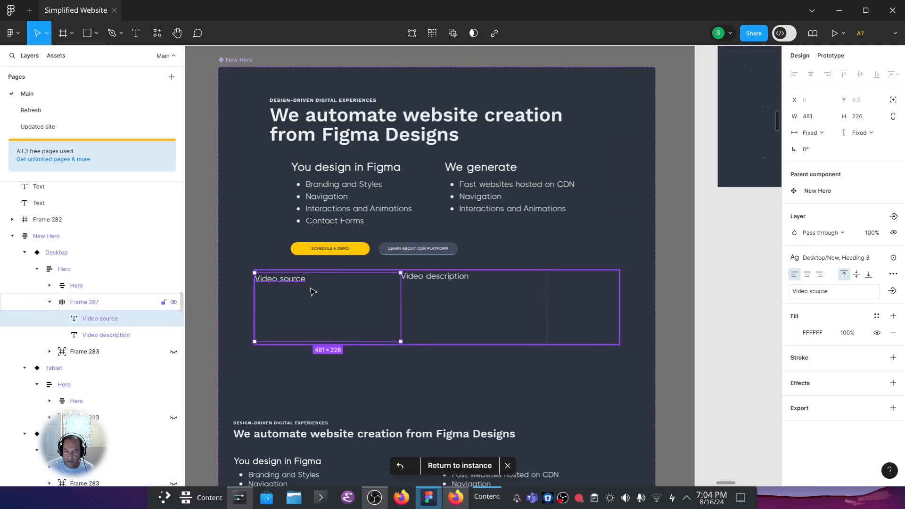
left_click(857, 132)
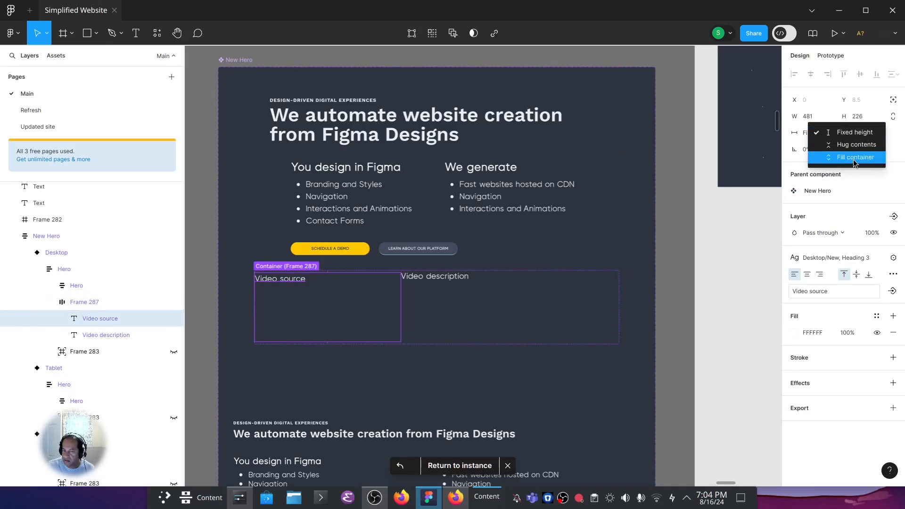
left_click(854, 160)
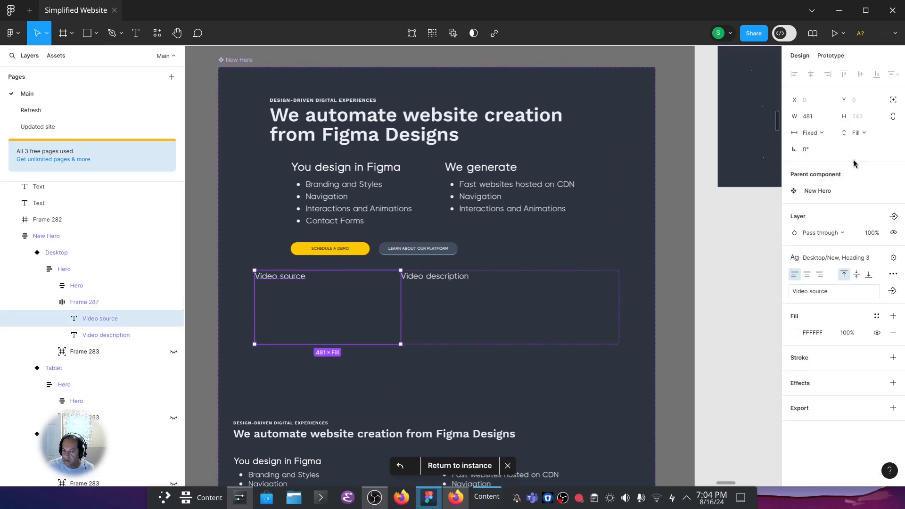
left_click(465, 273)
left_click(858, 132)
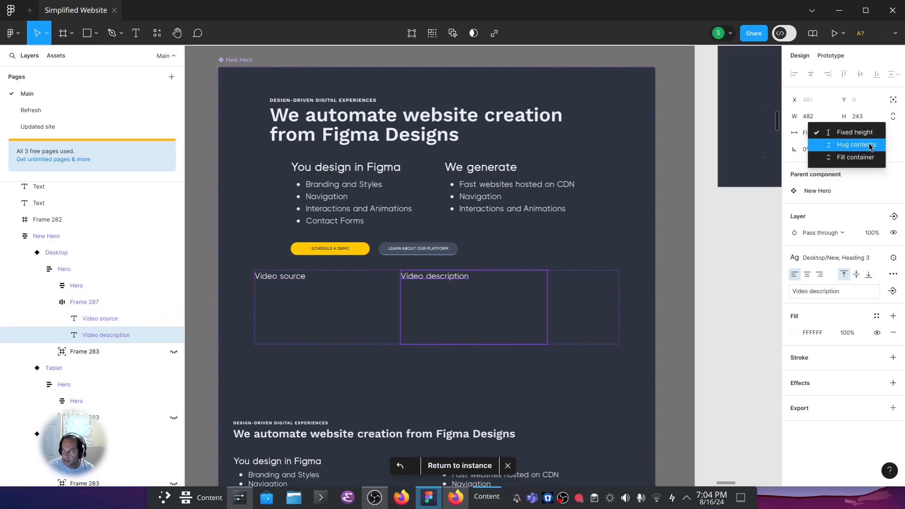
left_click(854, 144)
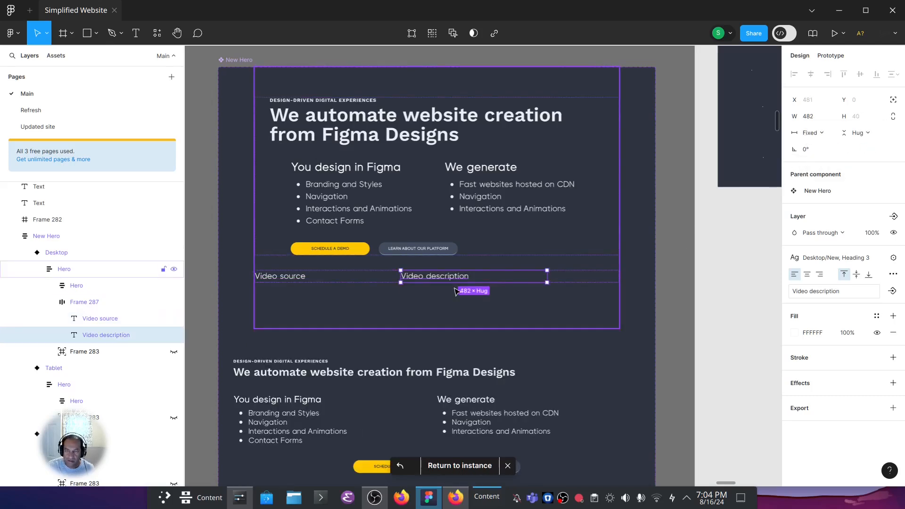
Set the auto layout frame holding the two video texts to a fixed height of 307.
left_click(85, 302)
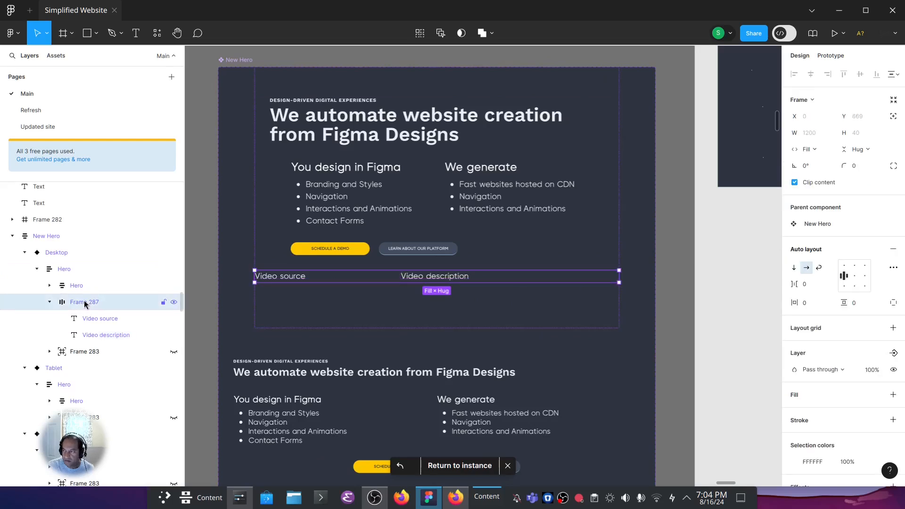
left_click(865, 151)
left_click(865, 137)
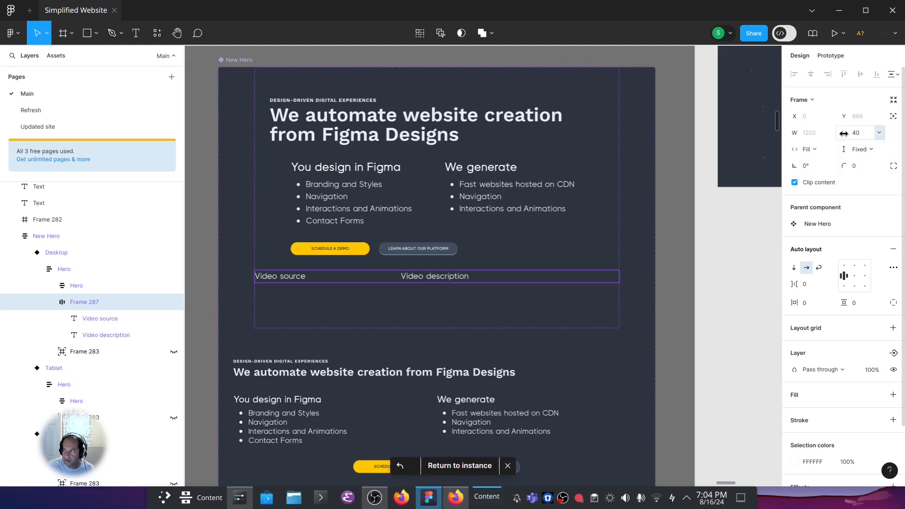
left_click_drag(844, 135, 879, 134)
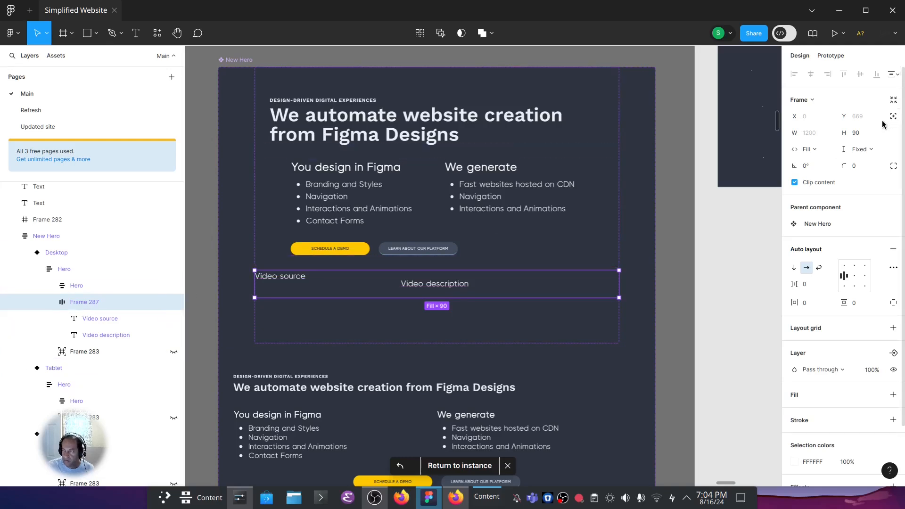
left_click_drag(840, 132, 874, 135)
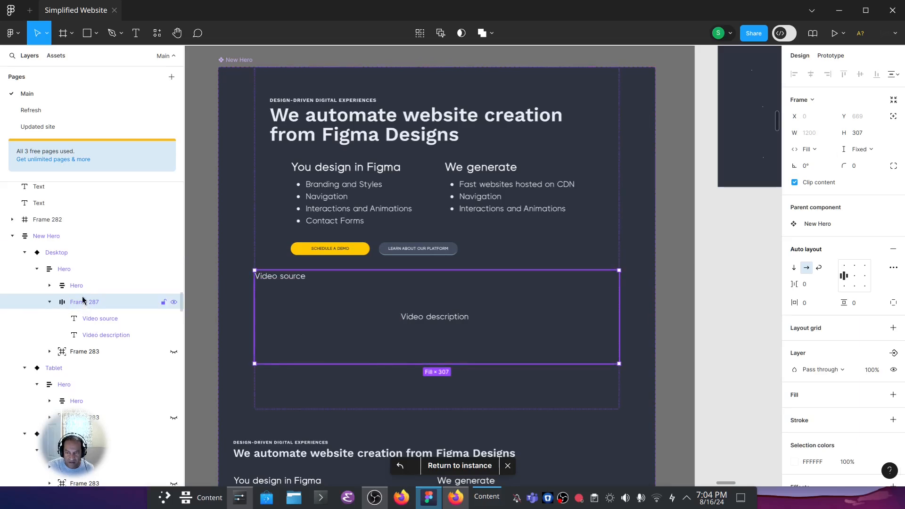
Set the Video source text's width to fill the container.
left_click(87, 323)
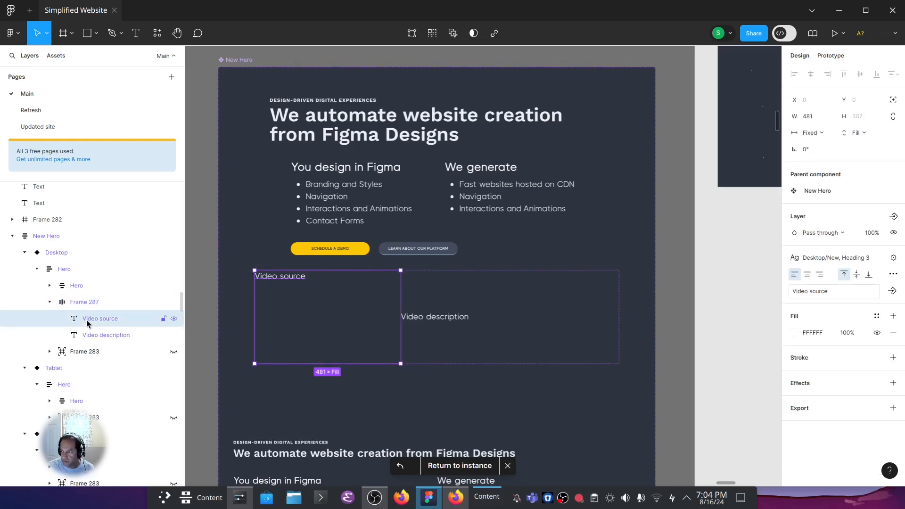
left_click(88, 335)
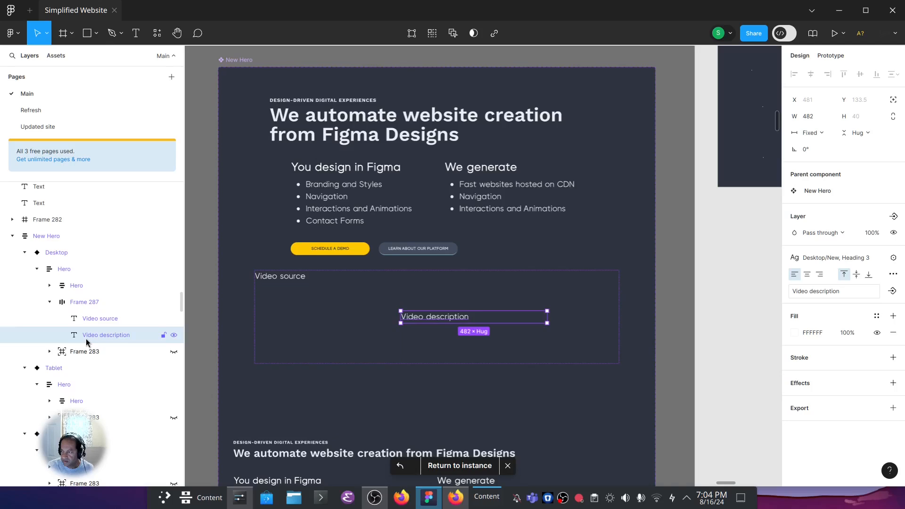
left_click(92, 322)
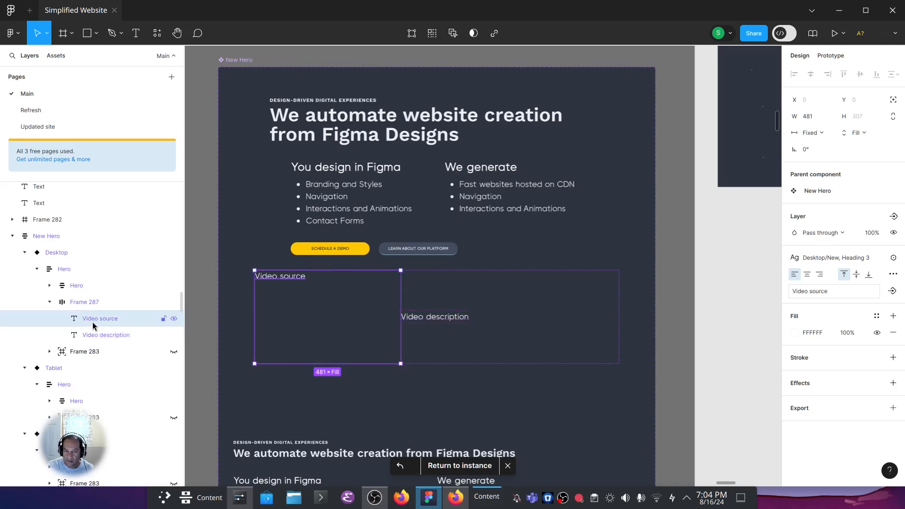
left_click(90, 337)
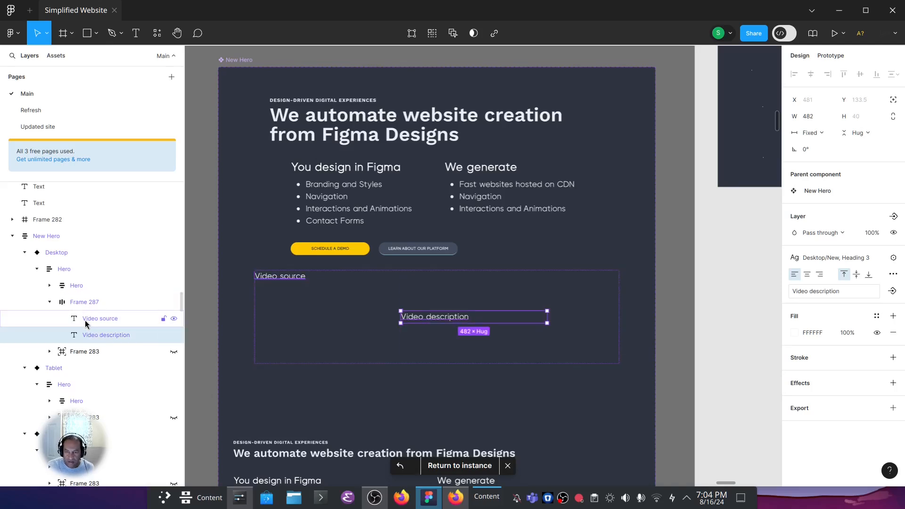
left_click(86, 321)
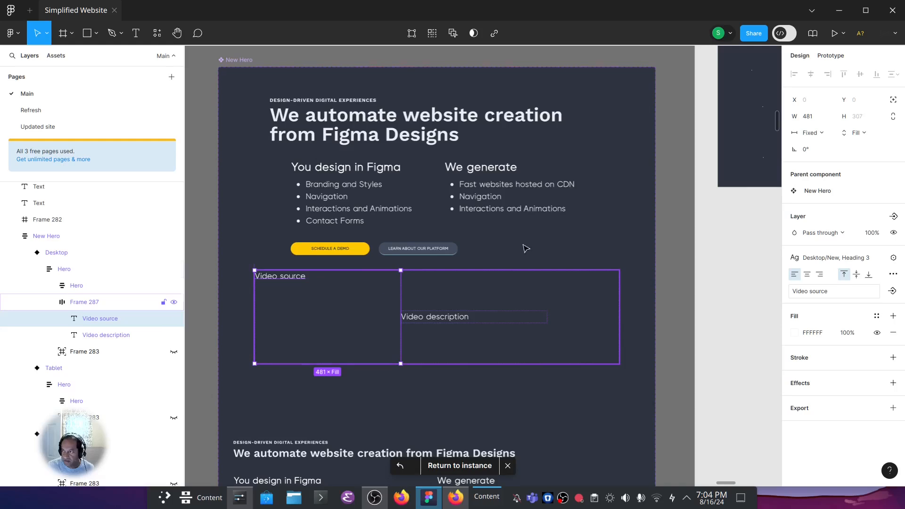
left_click(826, 134)
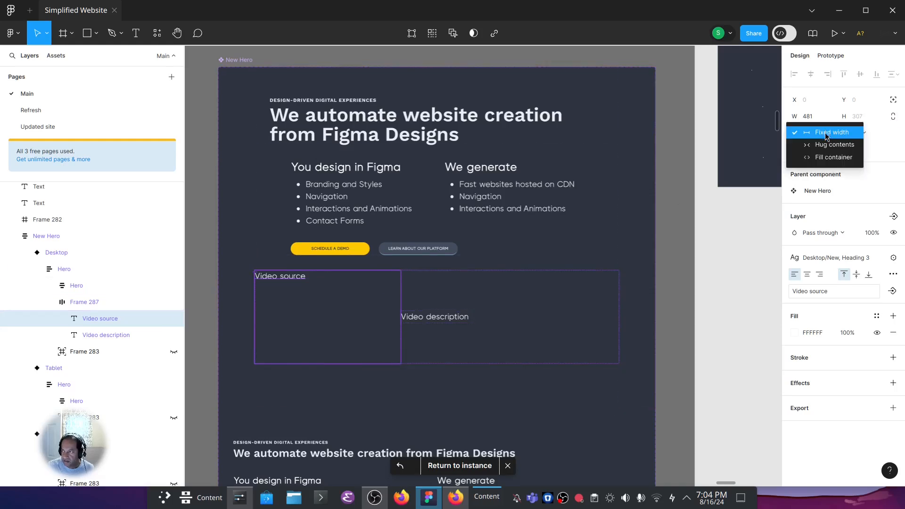
left_click(826, 159)
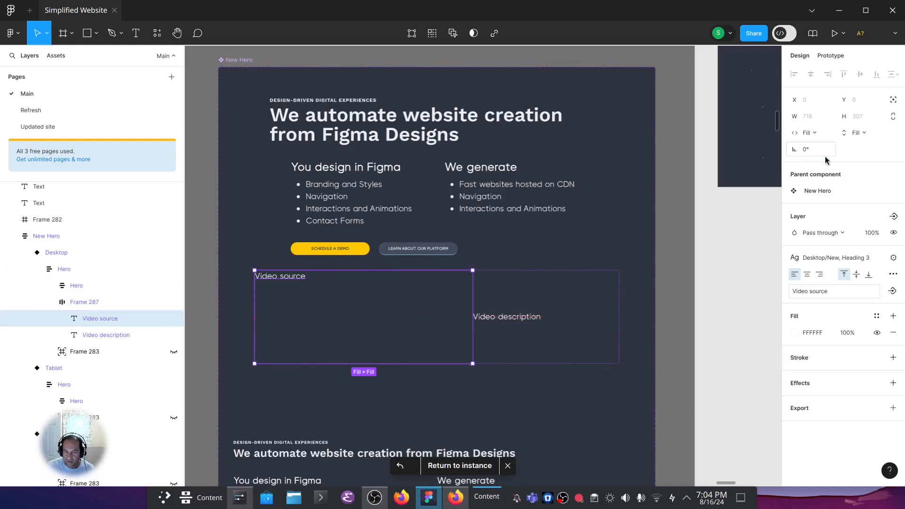
Set the frame around the two video texts to a 29 px horizontal gap and 47 px horizontal padding.
left_click(517, 322)
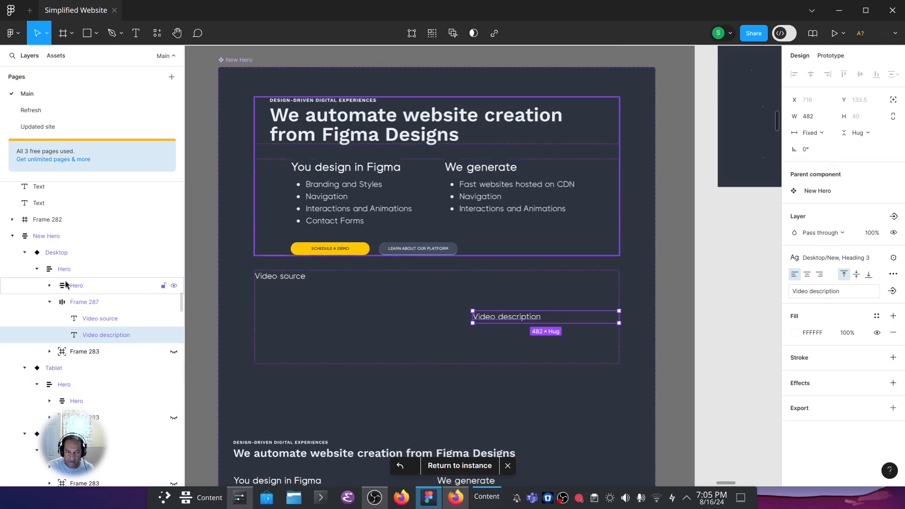
left_click(280, 359)
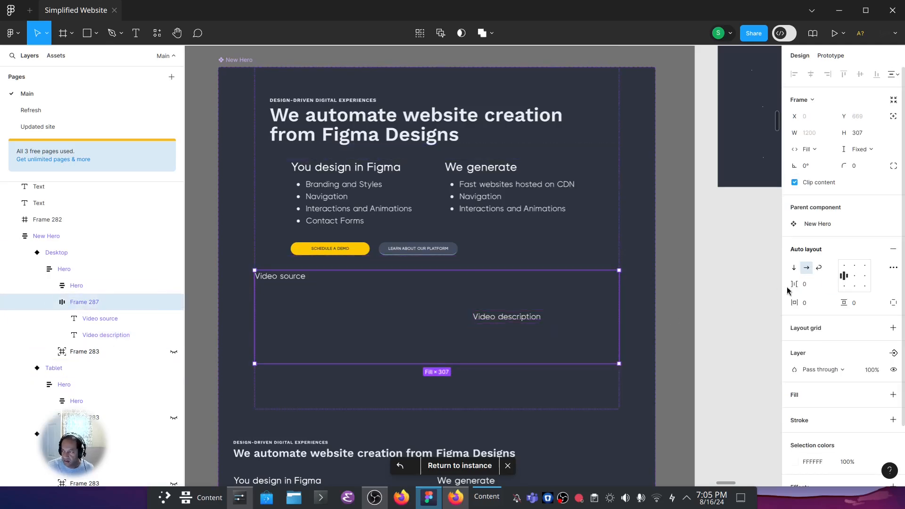
left_click_drag(796, 284, 825, 283)
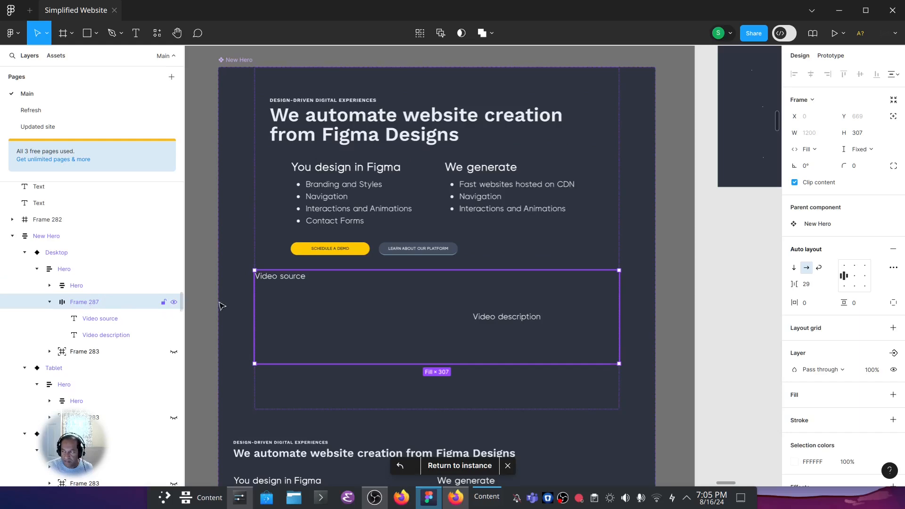
left_click_drag(796, 303, 822, 304)
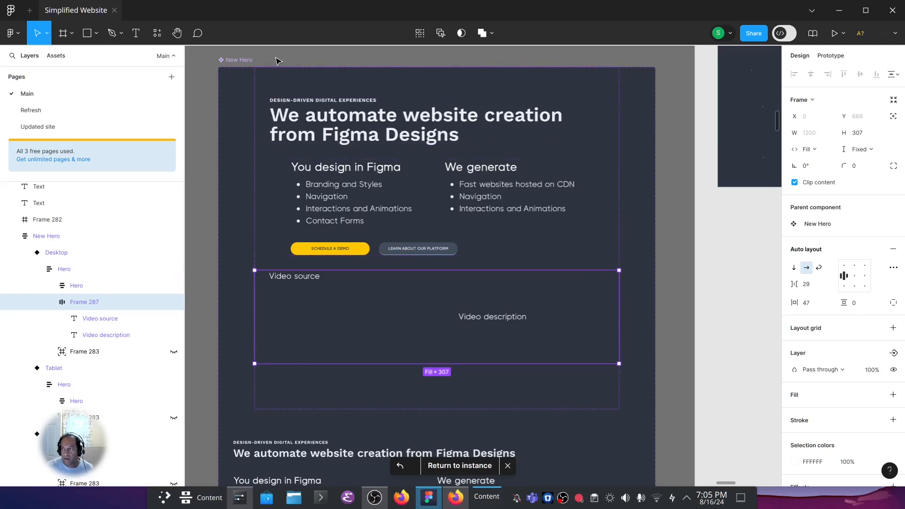
Show the canvas rulers and check the remaining view options.
left_click(888, 33)
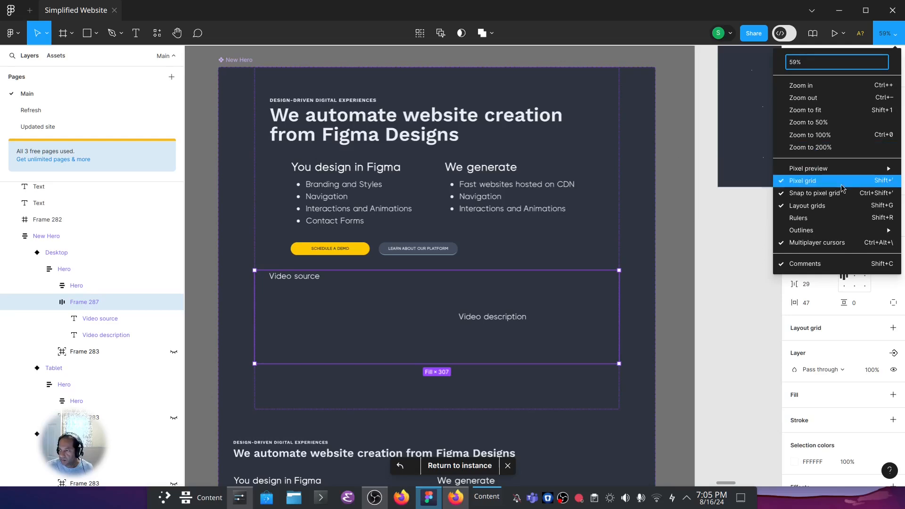
left_click(828, 218)
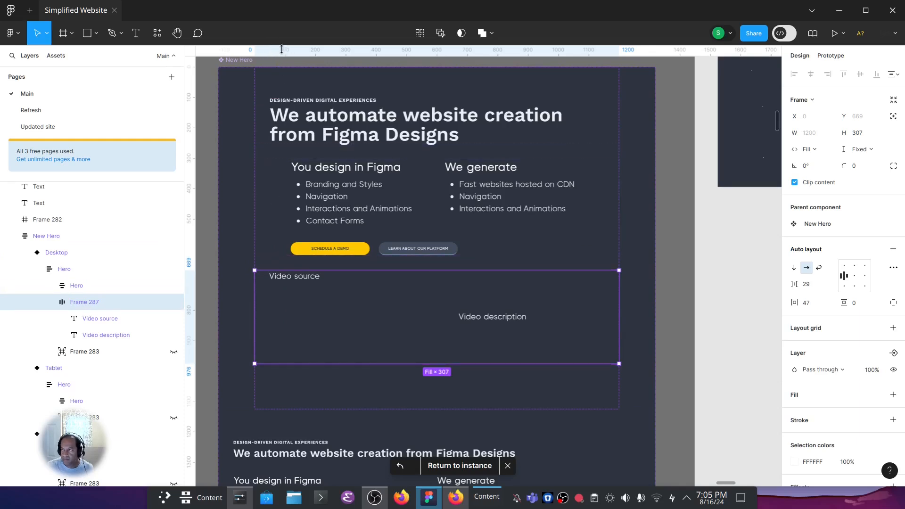
left_click(901, 34)
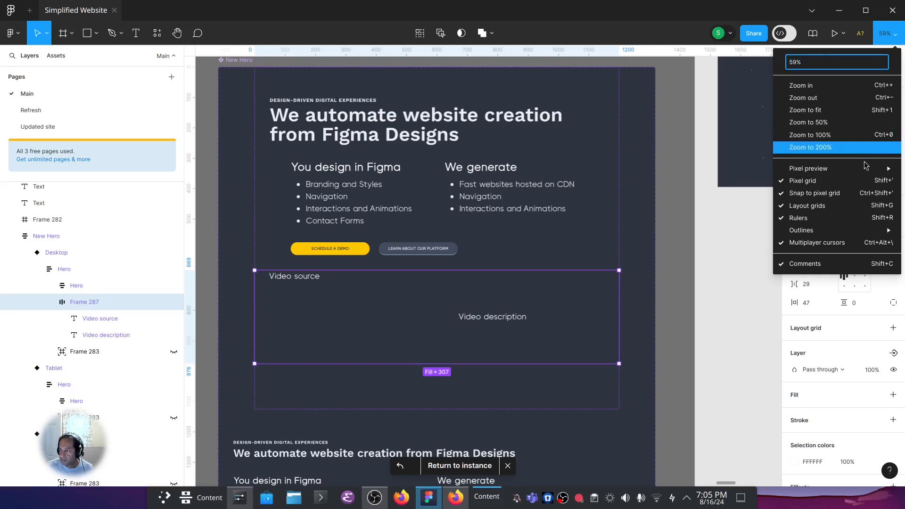
mouse_move(863, 177)
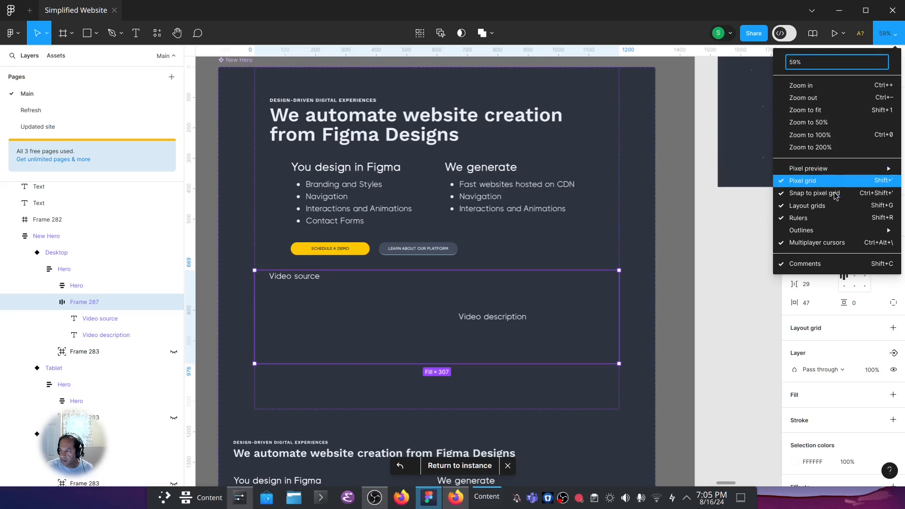
left_click(893, 42)
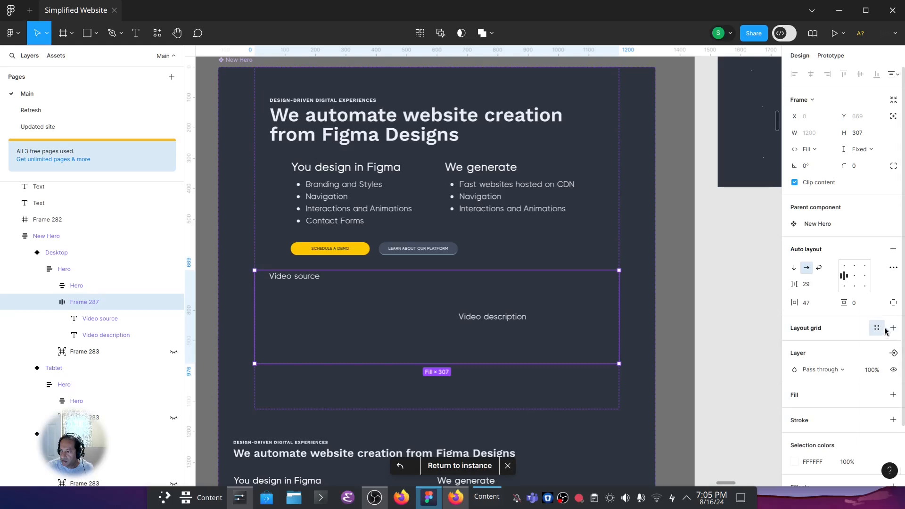
Add a 10px layout grid to the whole New Hero component.
key("Escape")
key("Escape")
key("Escape")
key("Escape")
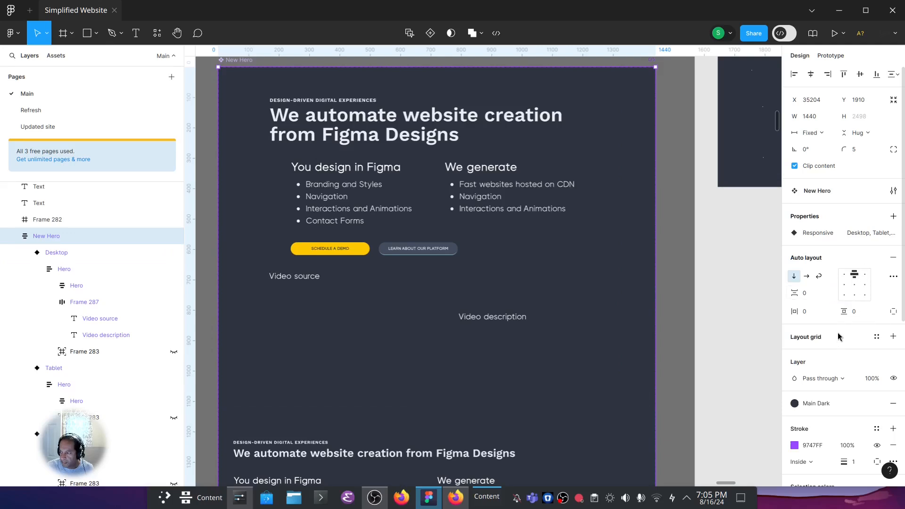
left_click(876, 336)
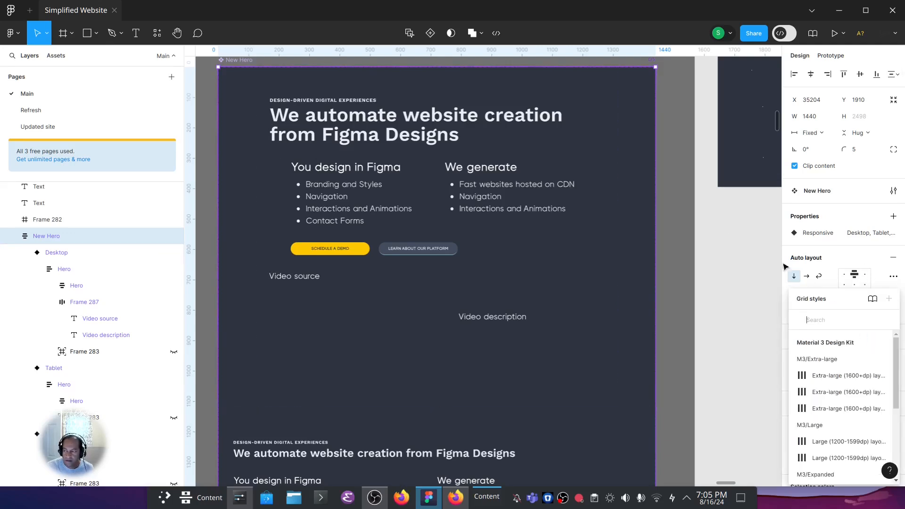
scroll(825, 377, "down", 3)
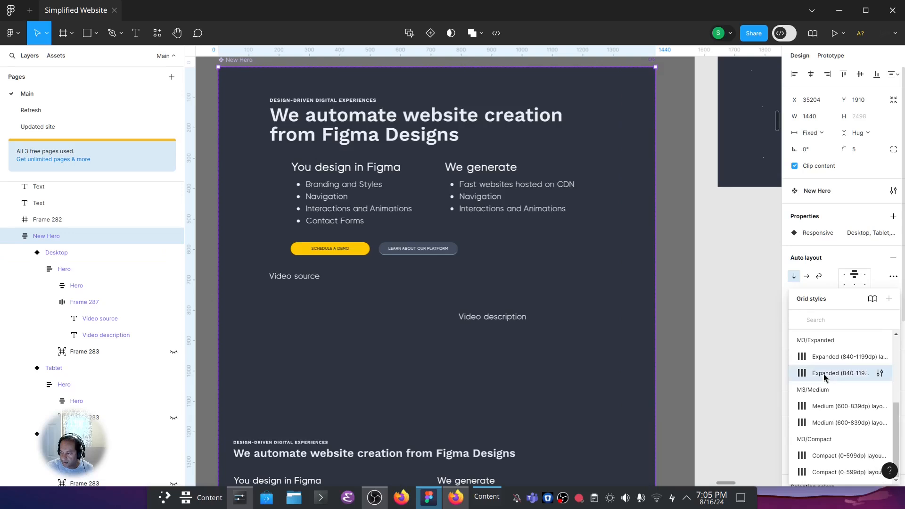
scroll(828, 375, "up", 4)
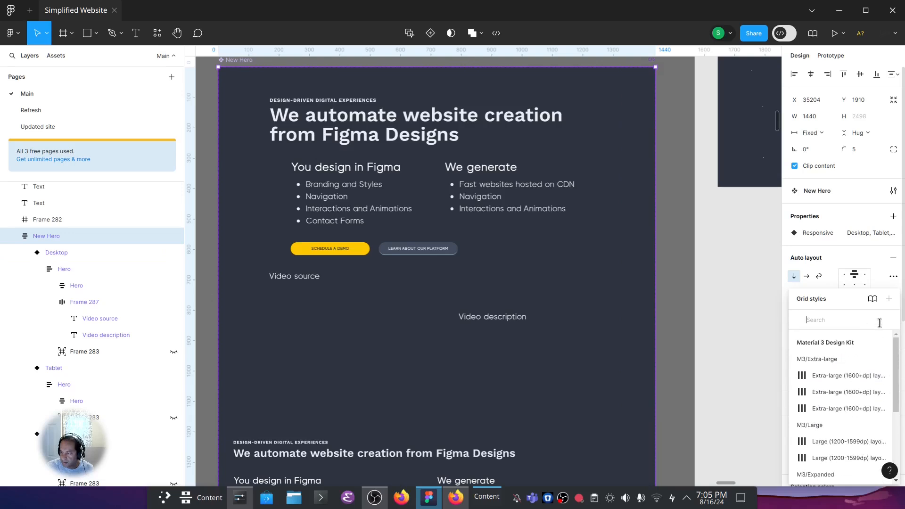
left_click(878, 262)
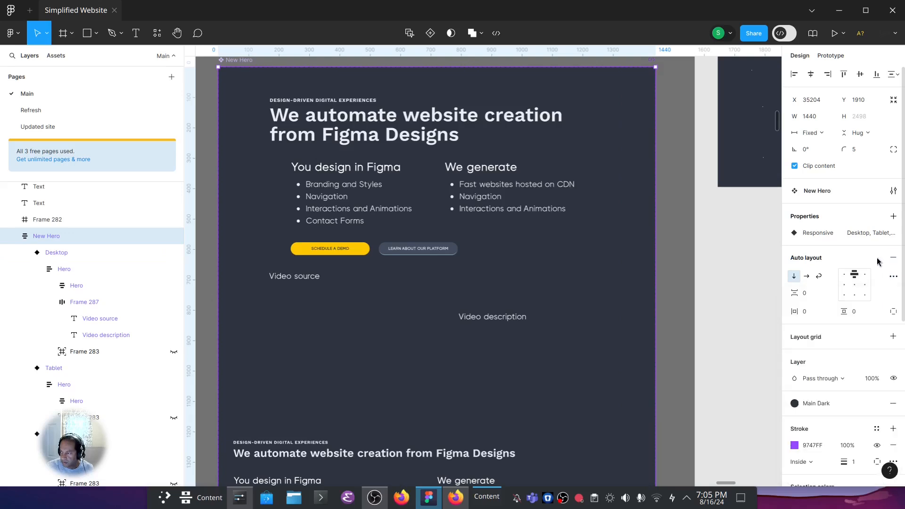
left_click(894, 336)
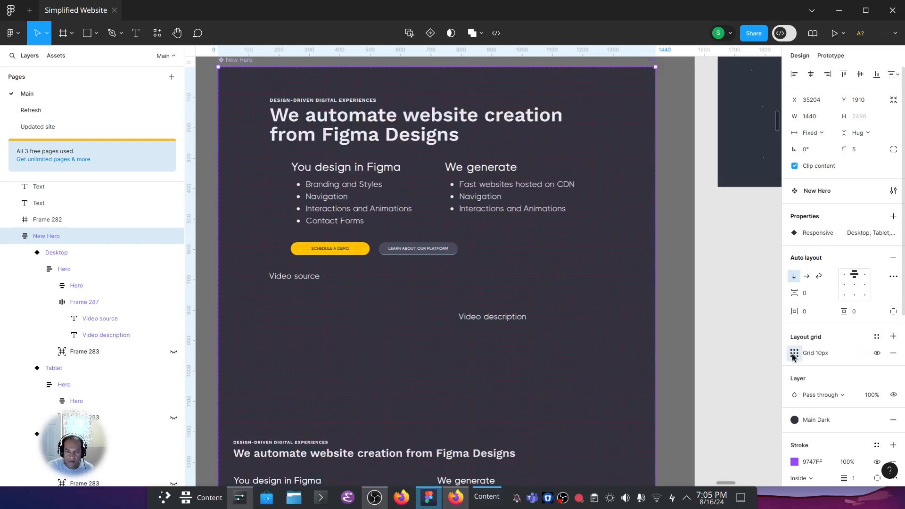
scroll(243, 175, "up", 3)
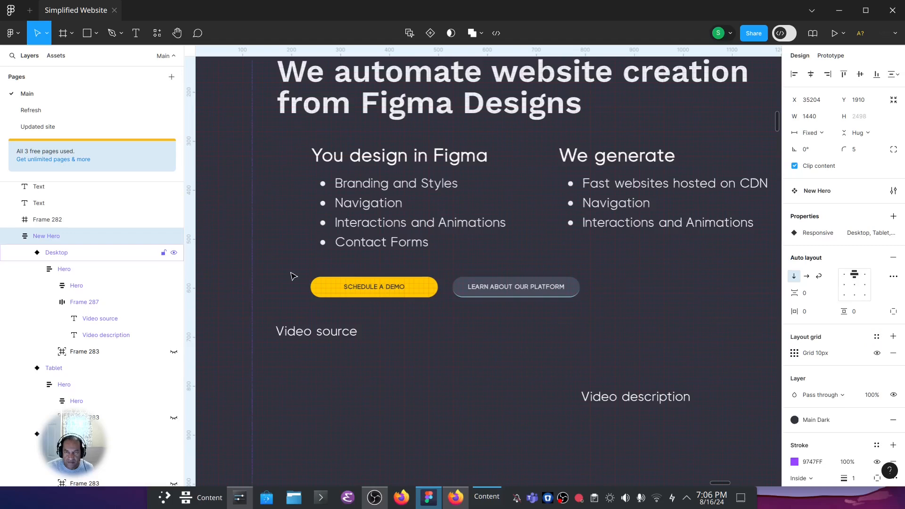
left_click(303, 334)
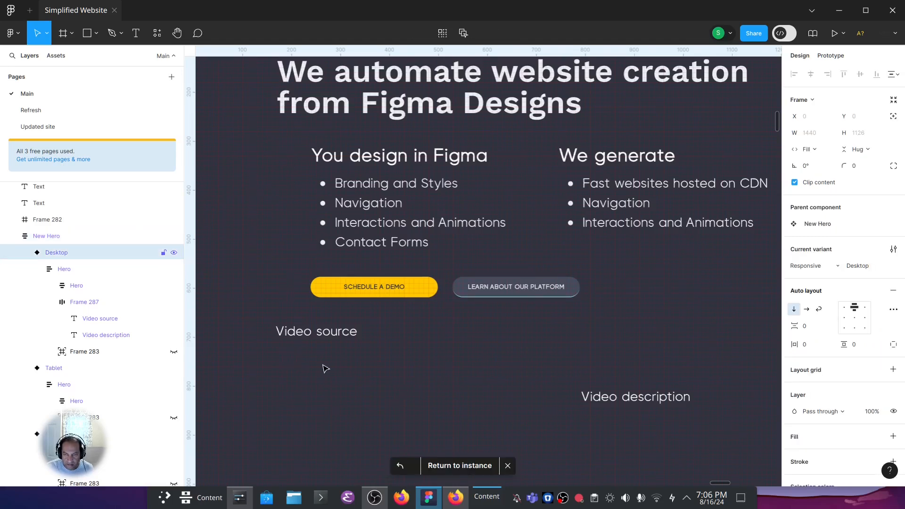
Rename the frame holding the Video source and Video description texts as "Embed".
scroll(452, 407, "down", 4)
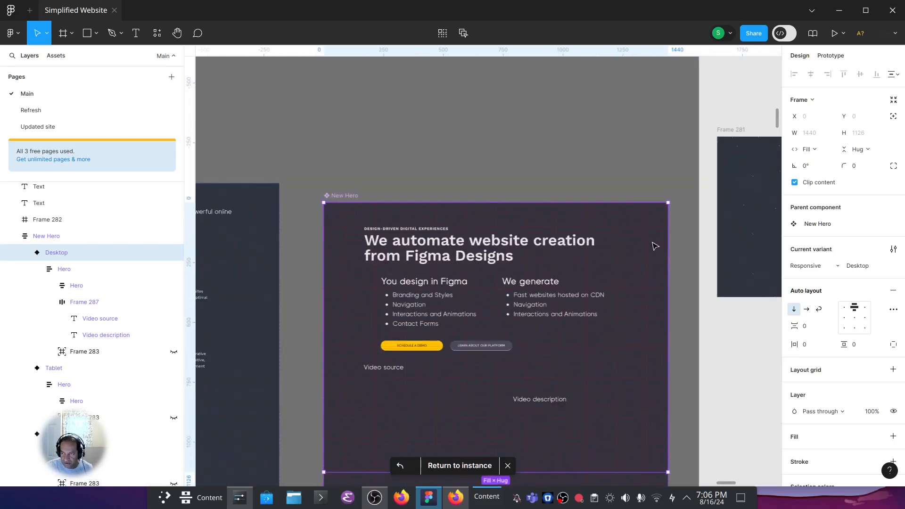
scroll(717, 320, "down", 3)
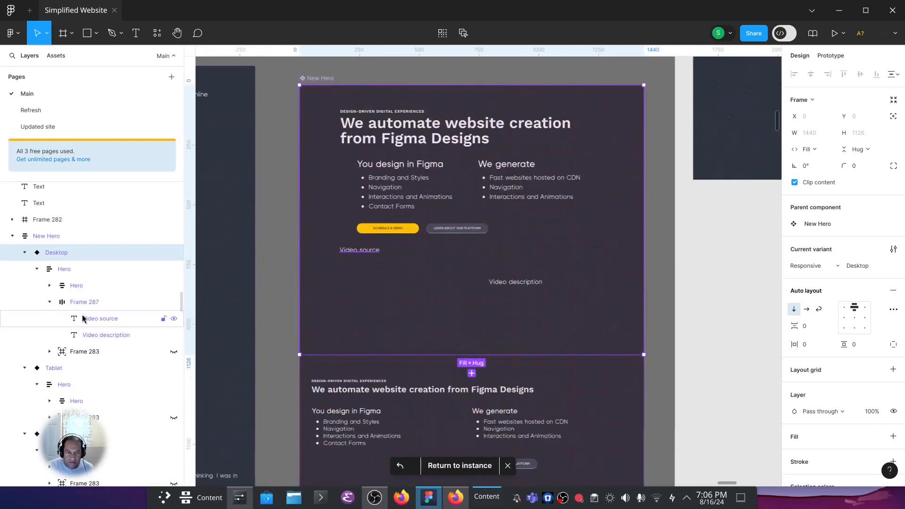
left_click(84, 305)
double_click(86, 305)
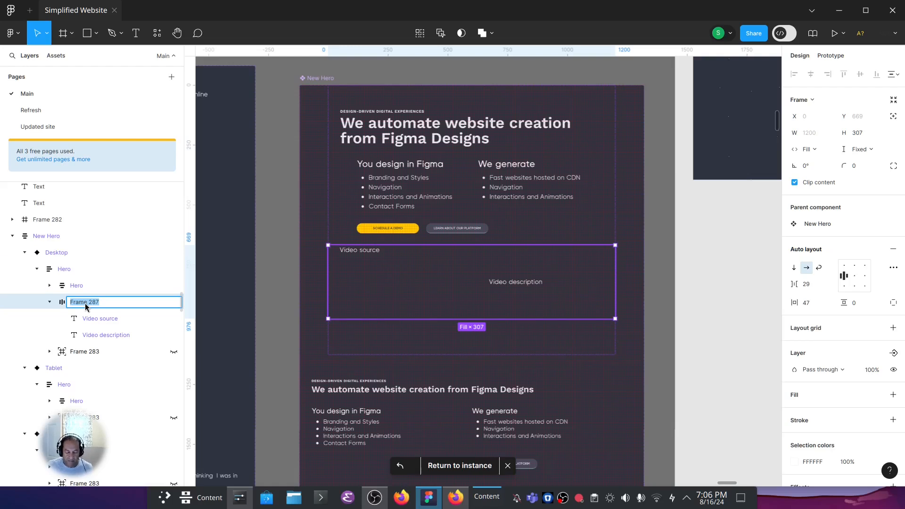
type("Embed")
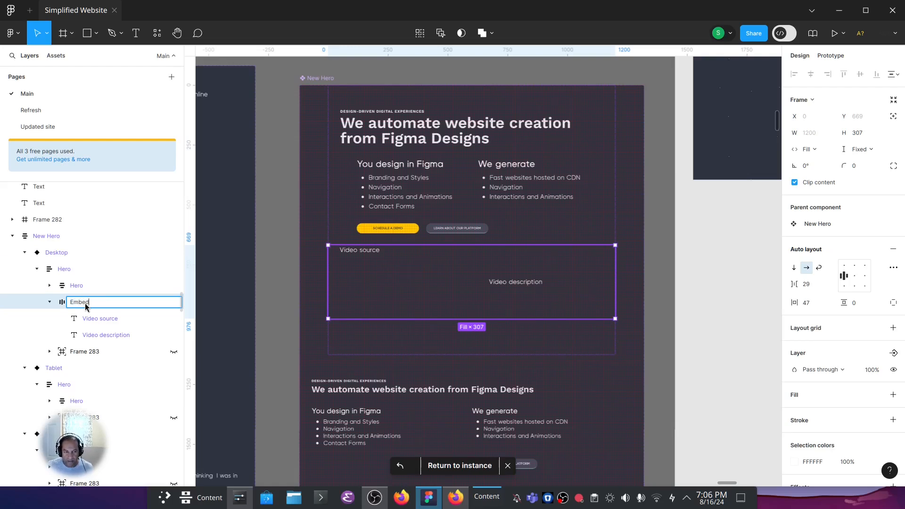
key("Return")
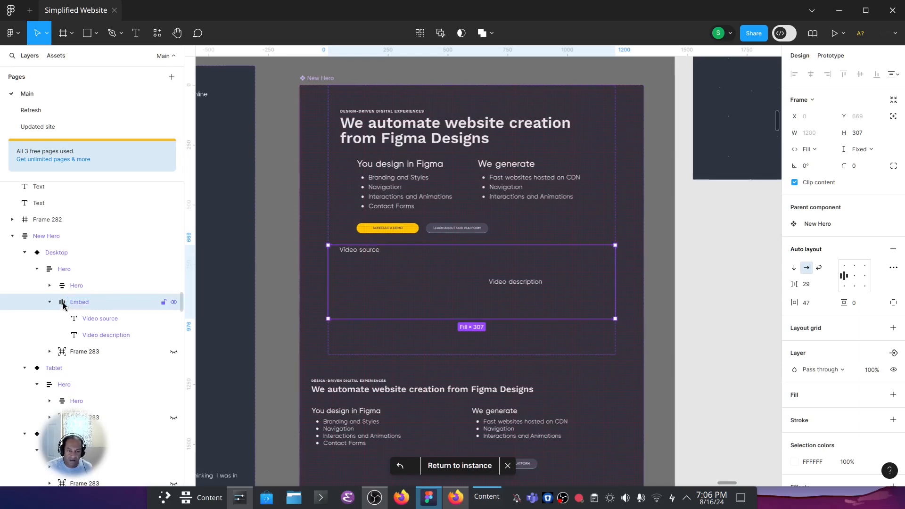
scroll(363, 358, "down", 3)
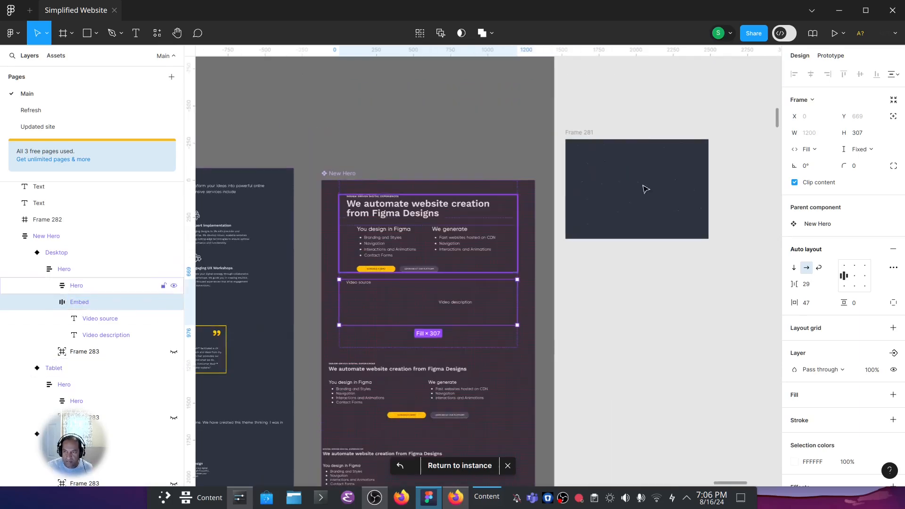
scroll(612, 269, "down", 5)
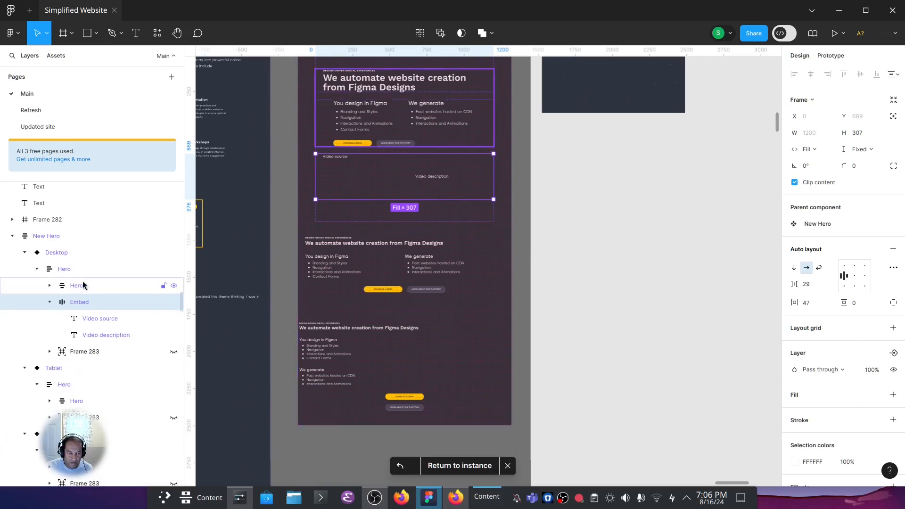
Duplicate the Desktop variant's Embed frame and move the copy below the hero content in the Tablet variant.
left_click(49, 302)
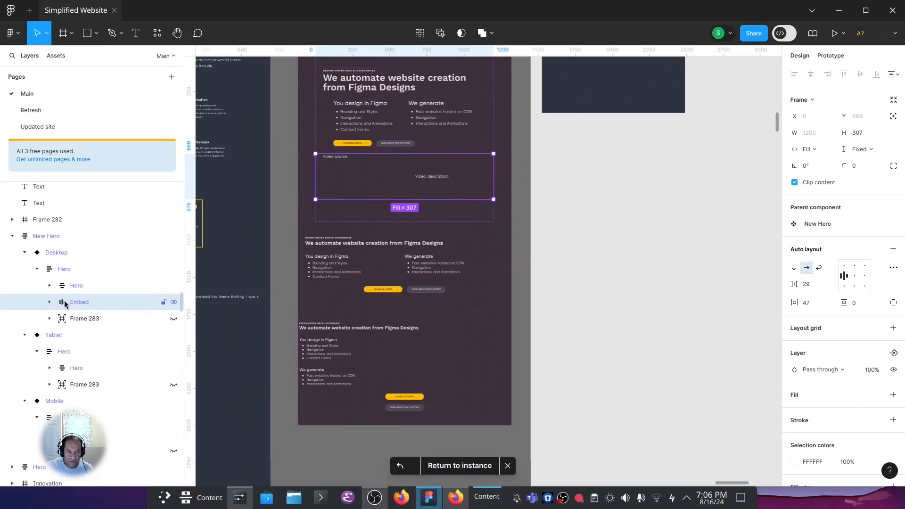
key("ctrl+d")
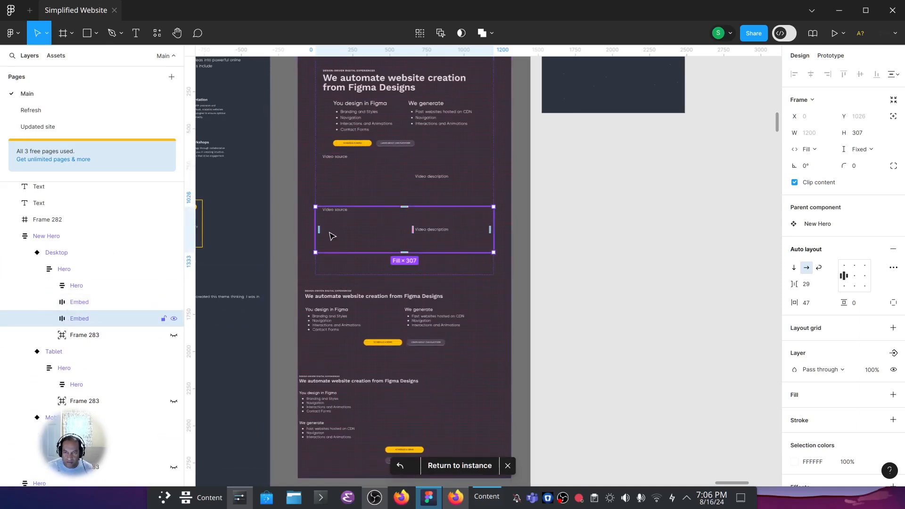
left_click_drag(348, 225, 369, 302)
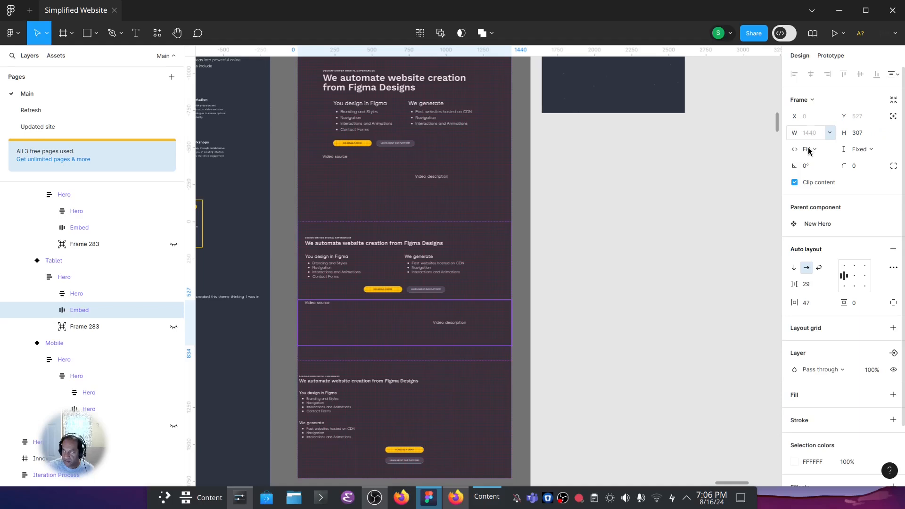
Reduce the width of the Video description text in the Tablet variant's Embed frame to 378.
double_click(445, 324)
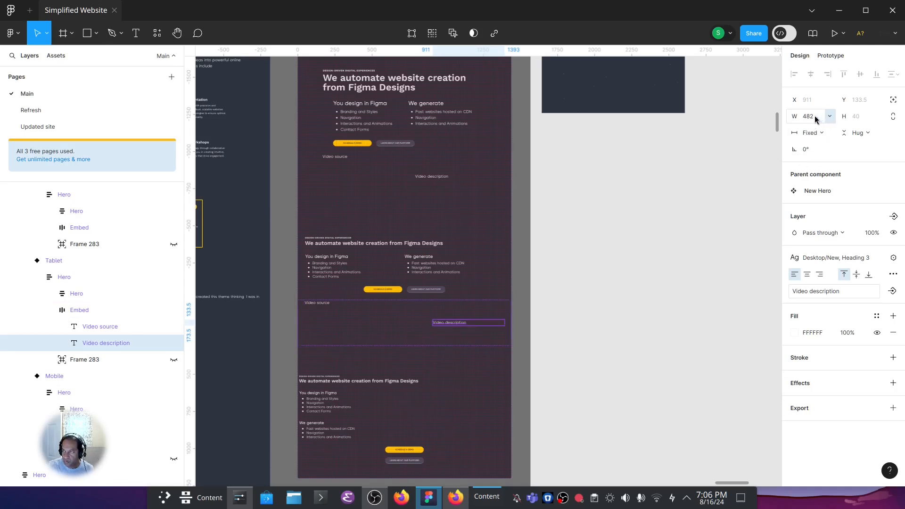
left_click(831, 117)
left_click(831, 117)
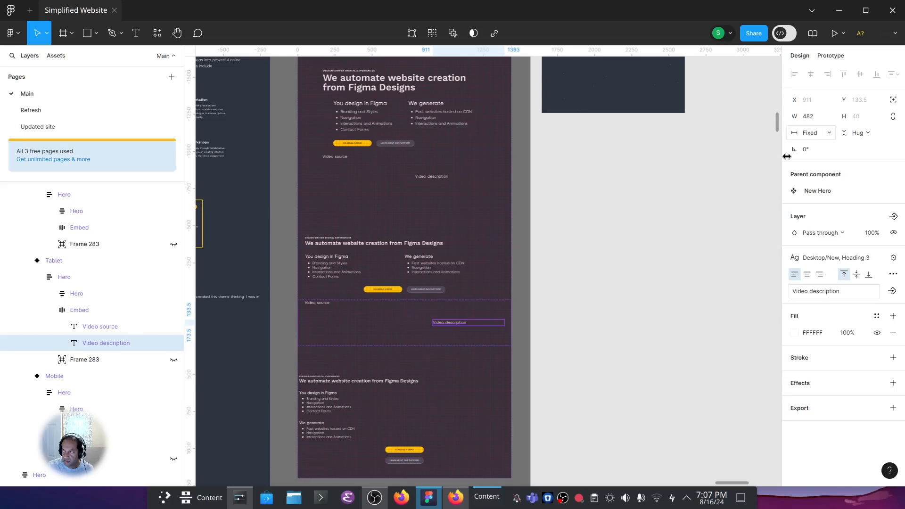
left_click_drag(795, 117, 696, 123)
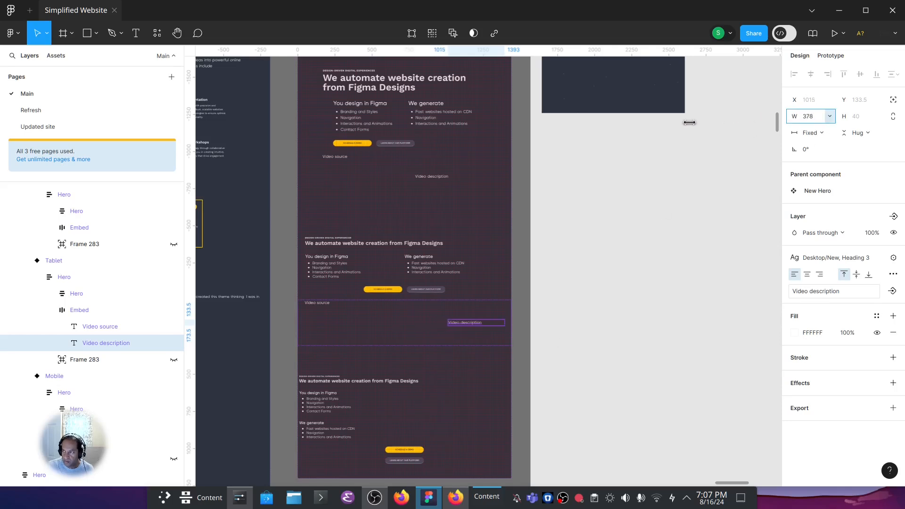
left_click(343, 330)
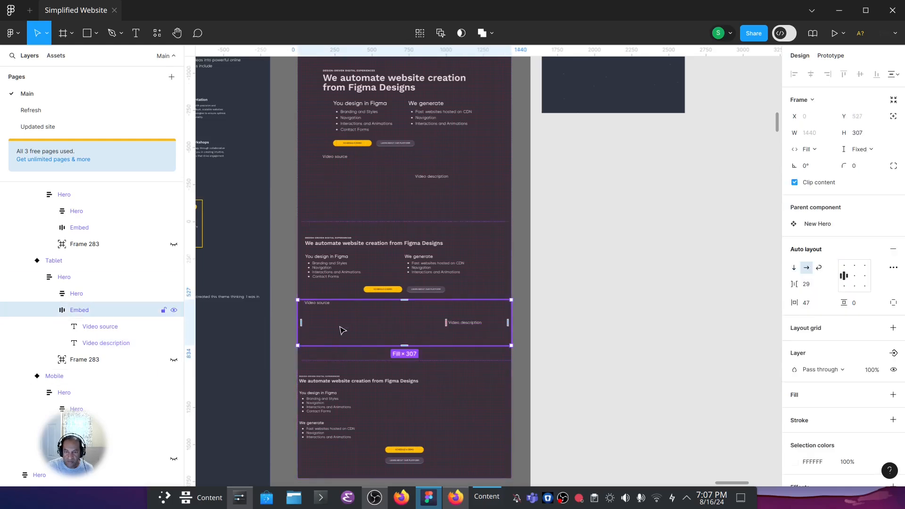
left_click(92, 328)
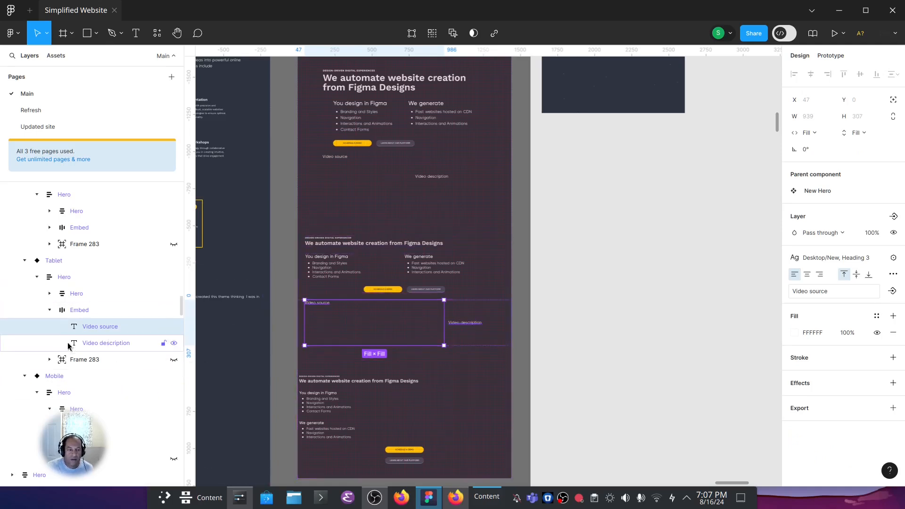
Duplicate the Tablet variant's Embed frame and move the copy below the buttons in the Mobile variant.
left_click(79, 311)
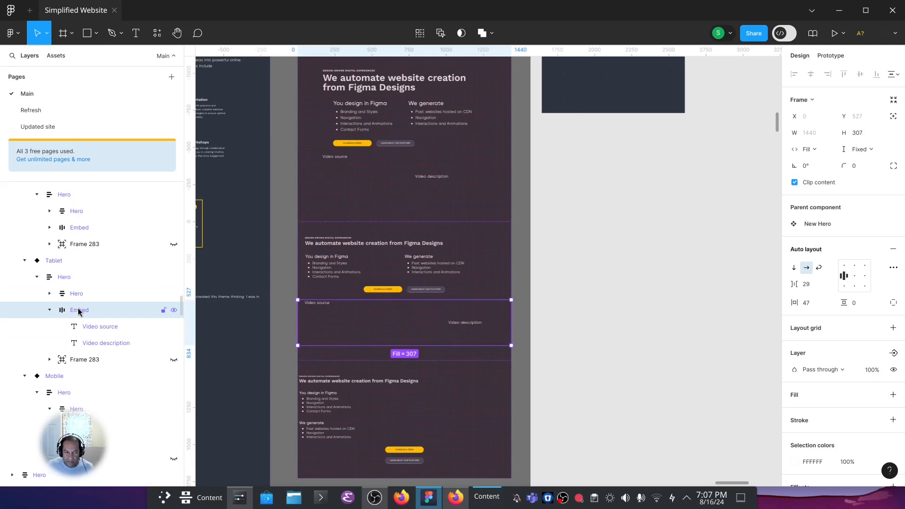
key("ctrl+d")
scroll(638, 320, "down", 3)
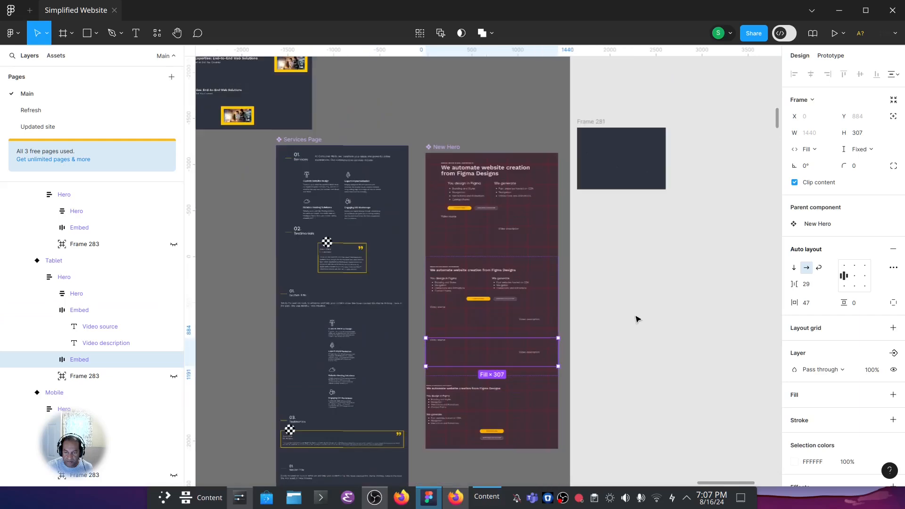
left_click_drag(623, 386, 517, 264)
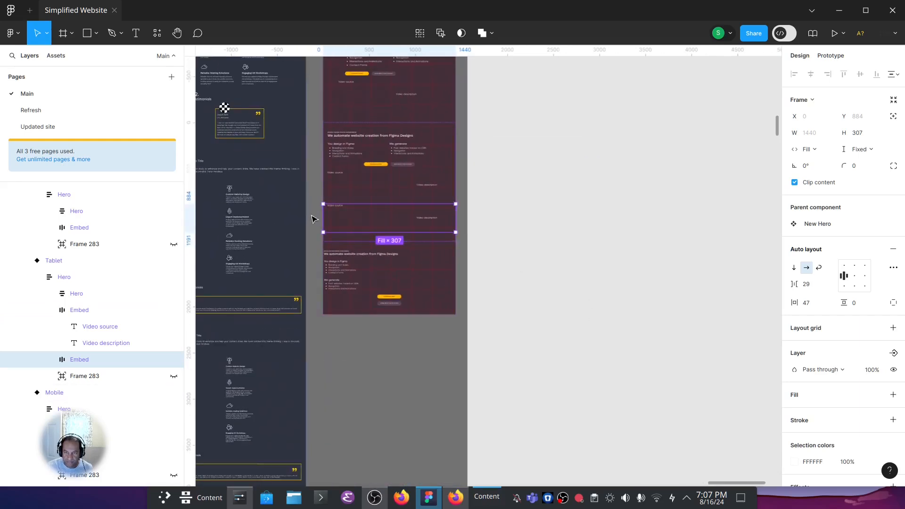
left_click_drag(339, 217, 372, 276)
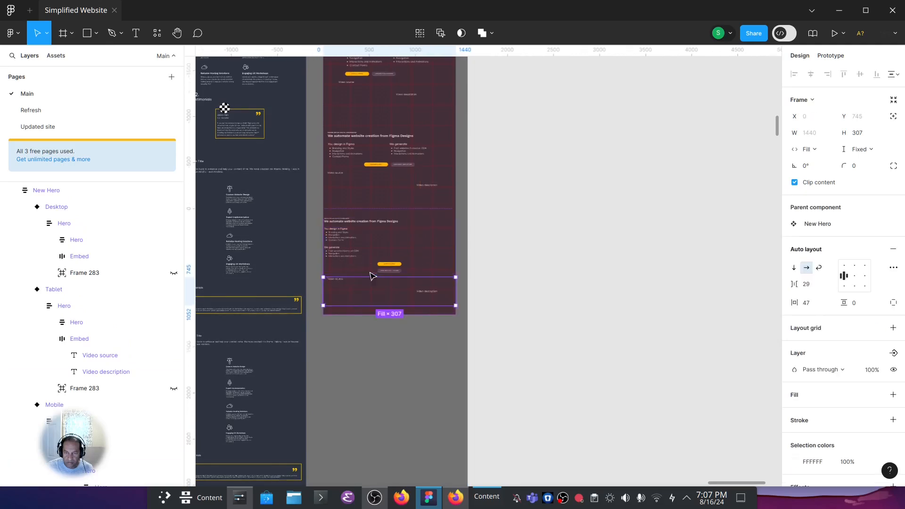
Switch the Mobile variant's Embed frame to vertical auto layout and set its width to Fill container.
double_click(66, 342)
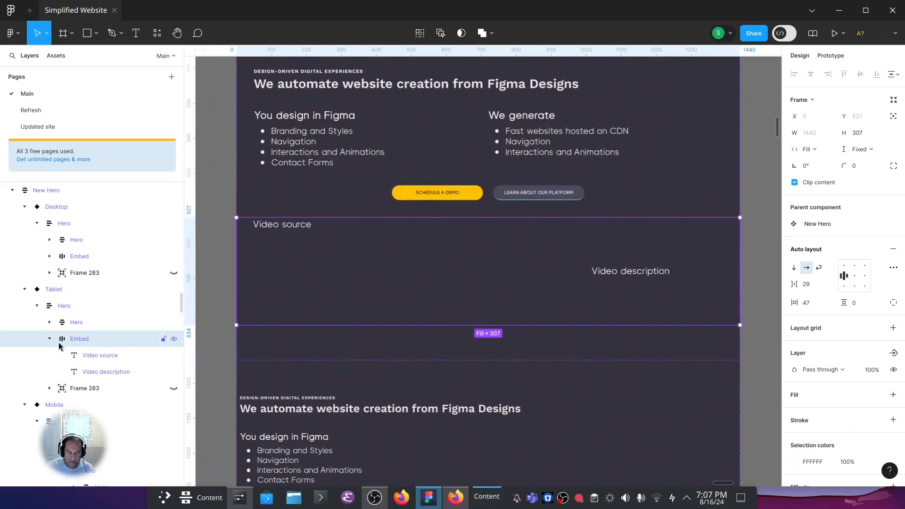
scroll(71, 377, "down", 3)
double_click(66, 441)
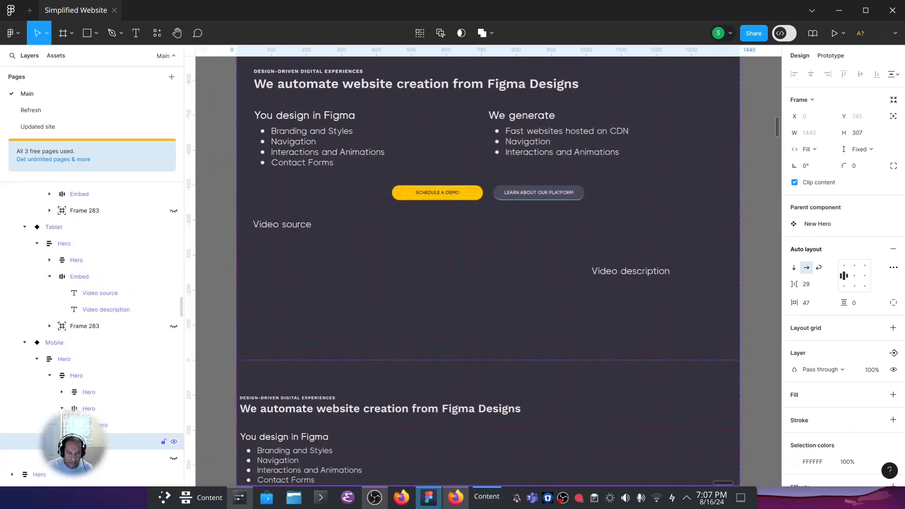
scroll(59, 377, "down", 5)
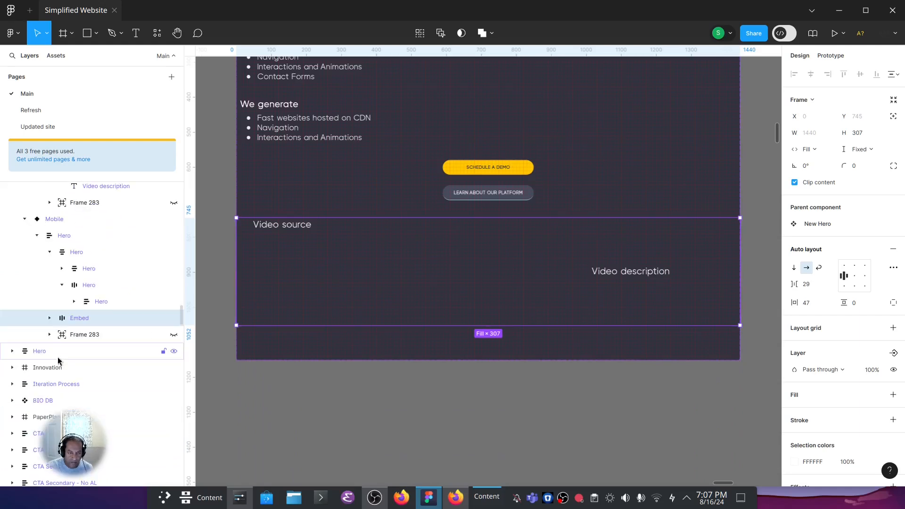
left_click(49, 318)
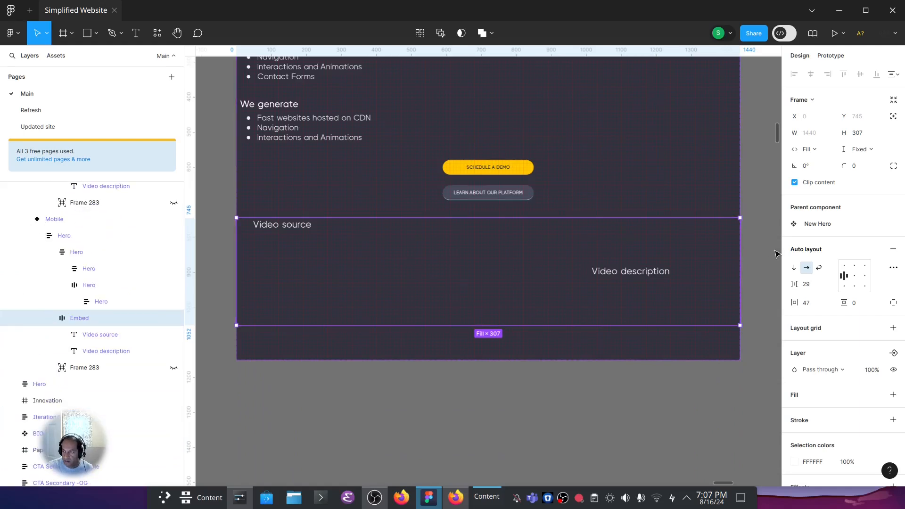
left_click(795, 269)
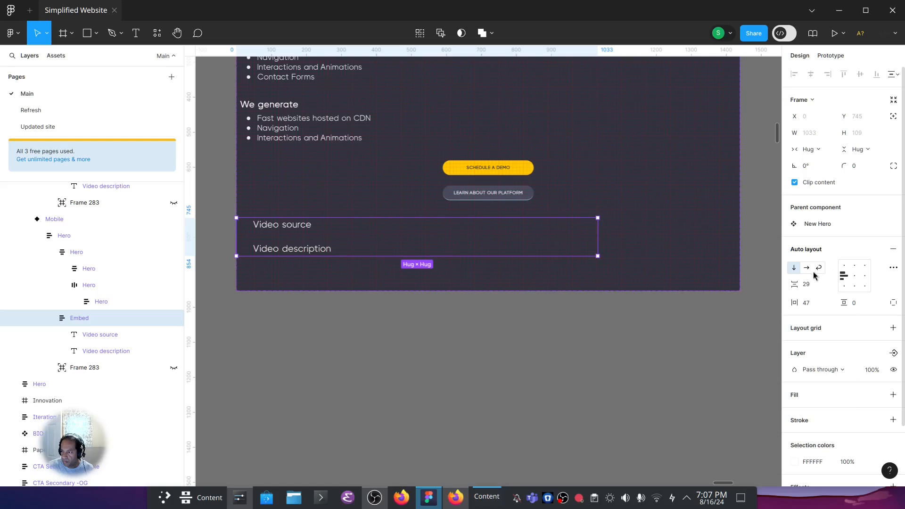
left_click(820, 152)
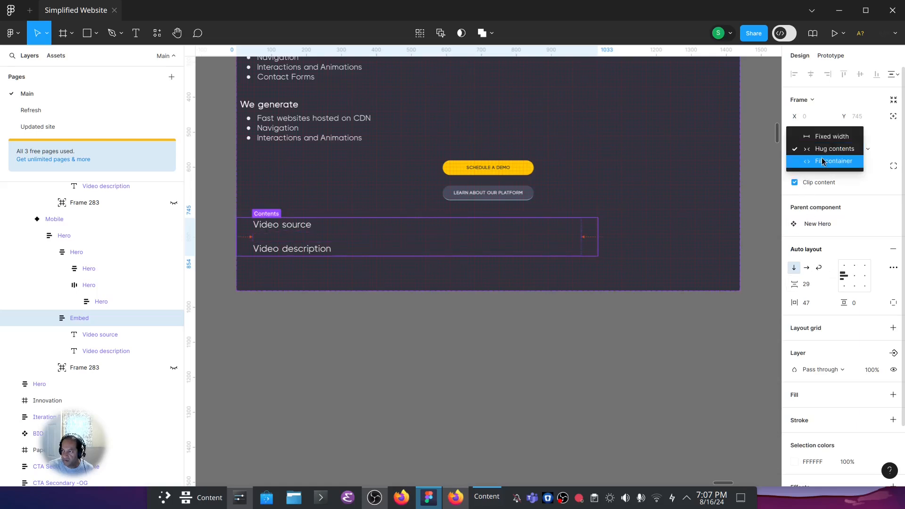
left_click(823, 162)
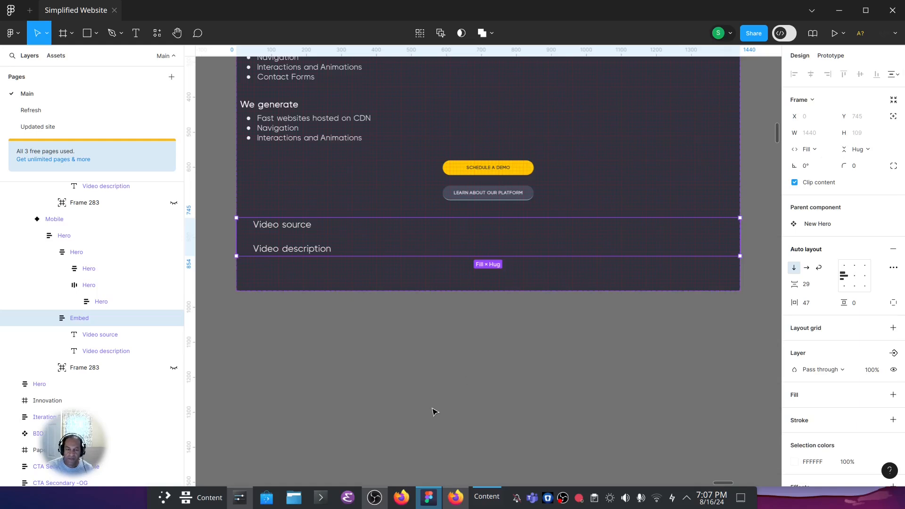
Set the widths of the Video source and Video description texts in the Mobile Embed frame to Fill container.
left_click(109, 336)
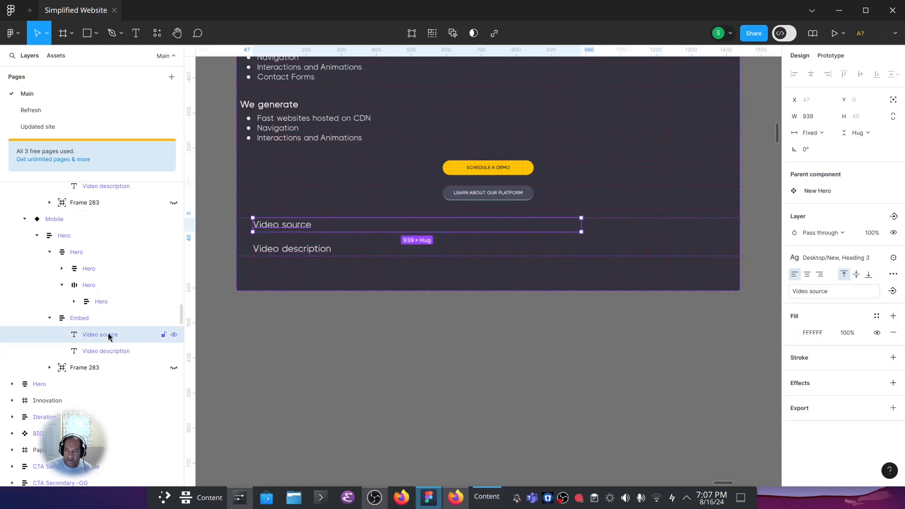
left_click(807, 133)
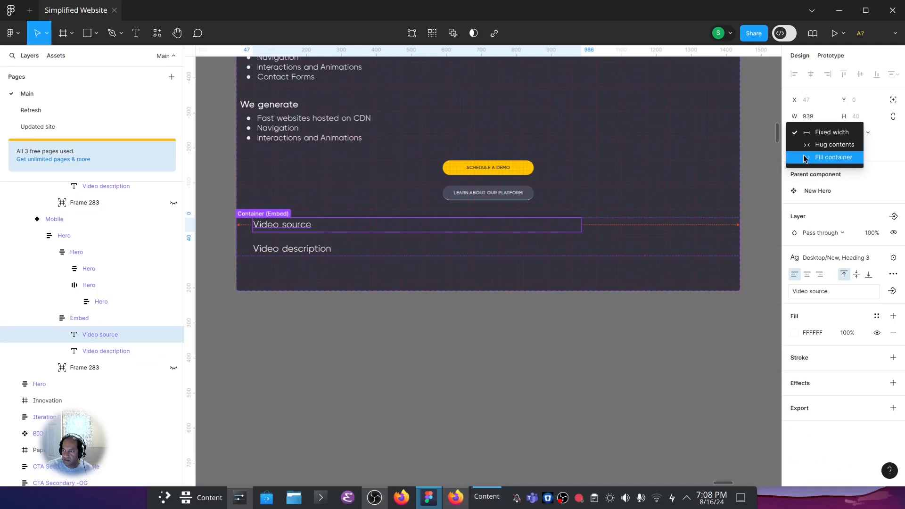
left_click(804, 158)
left_click(118, 351)
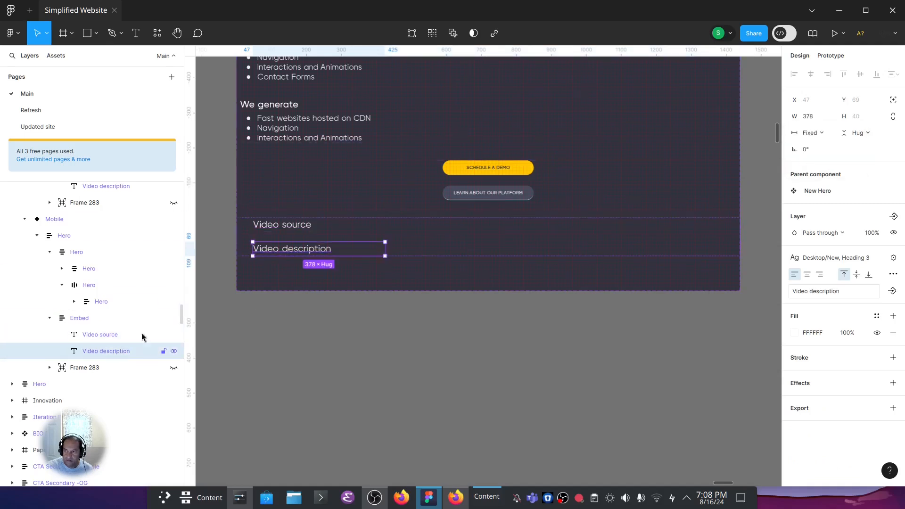
left_click(809, 132)
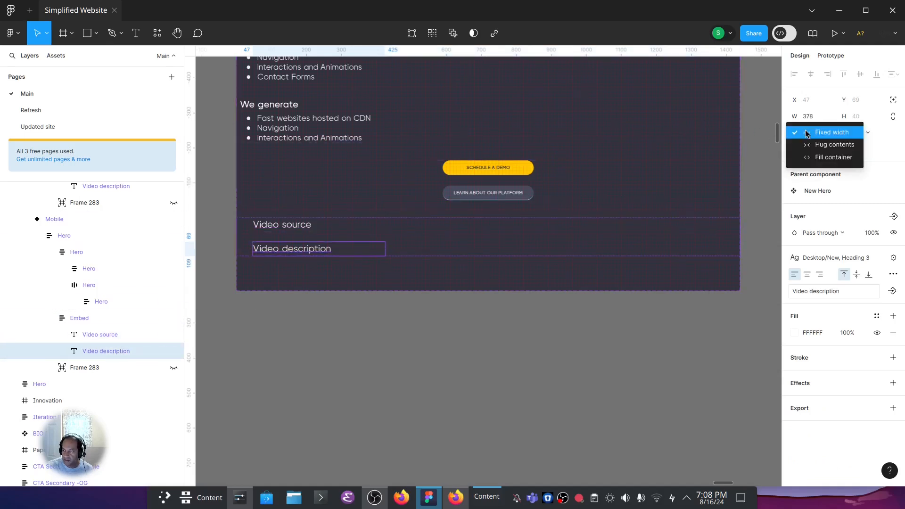
left_click(805, 160)
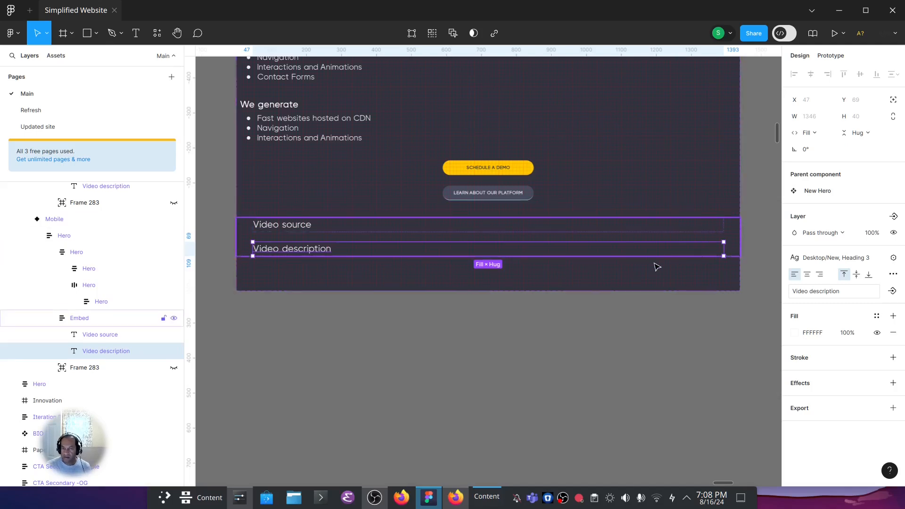
Give the Video source text in the Mobile Embed frame a fixed height of 382.
left_click(269, 228)
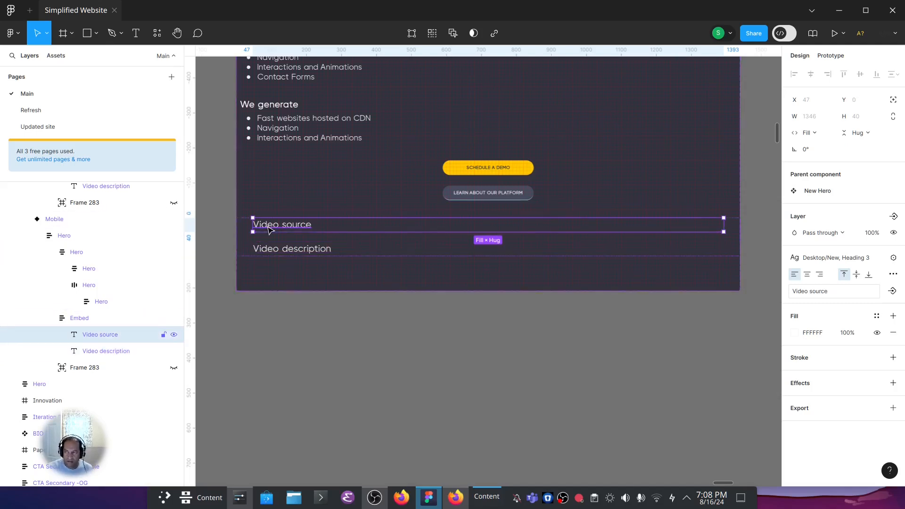
left_click(856, 132)
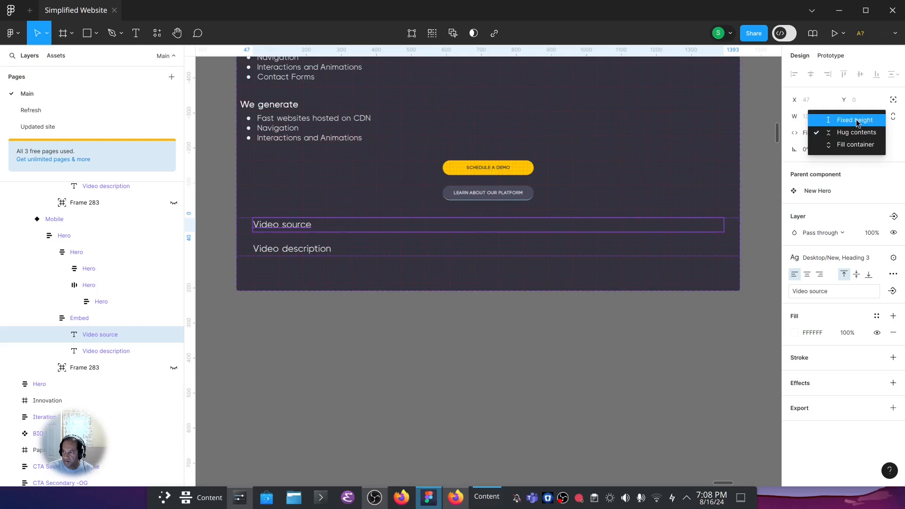
left_click(855, 120)
left_click_drag(844, 116, 290, 129)
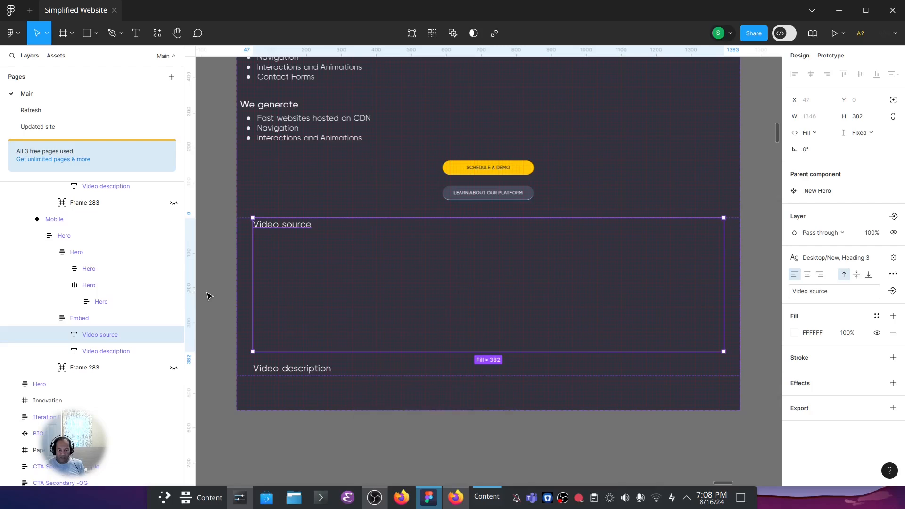
left_click(78, 320)
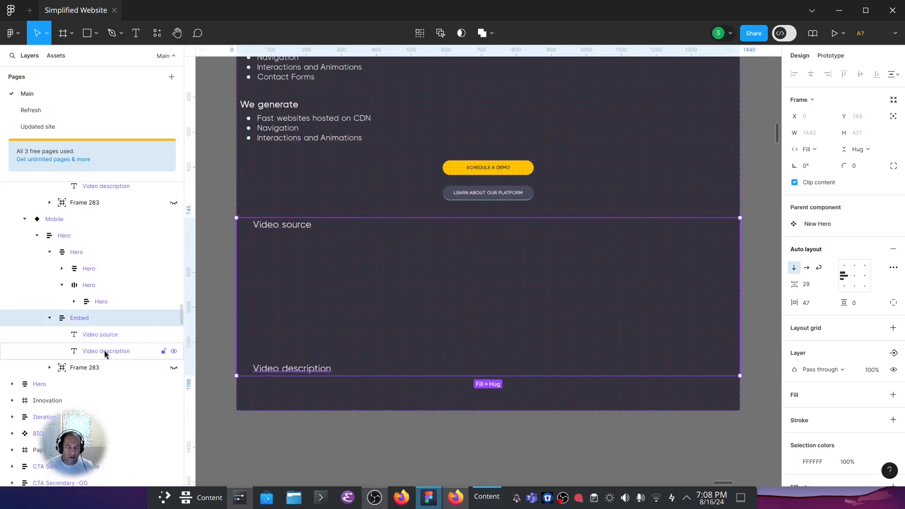
Remove the 10px layout grid from the New Hero component.
scroll(102, 351, "up", 3)
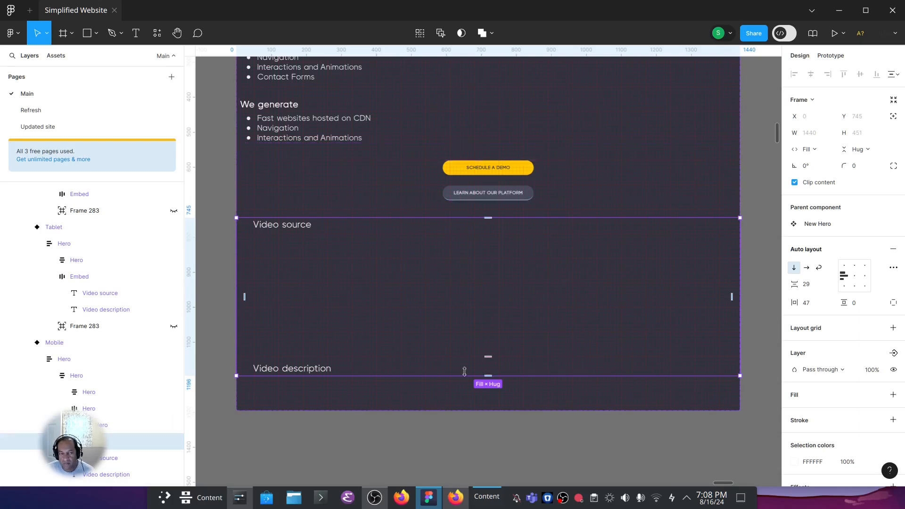
scroll(247, 404, "down", 4)
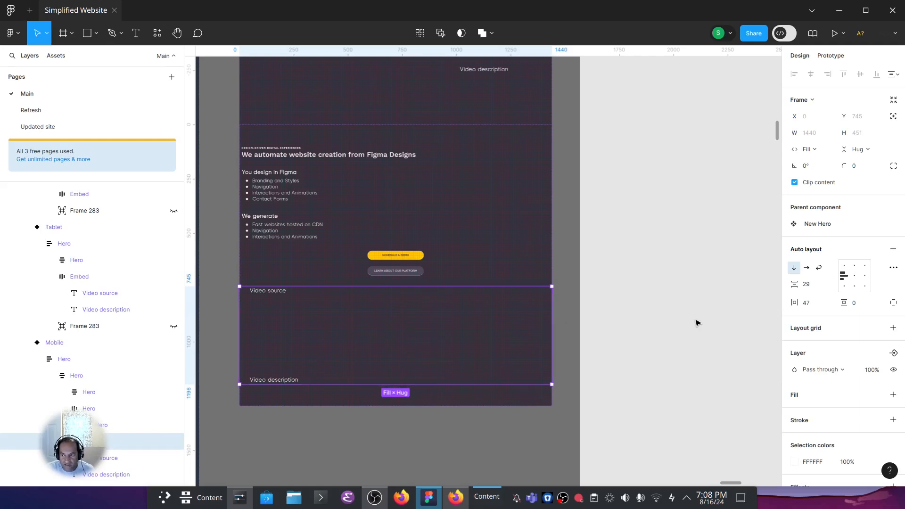
scroll(118, 451, "up", 4)
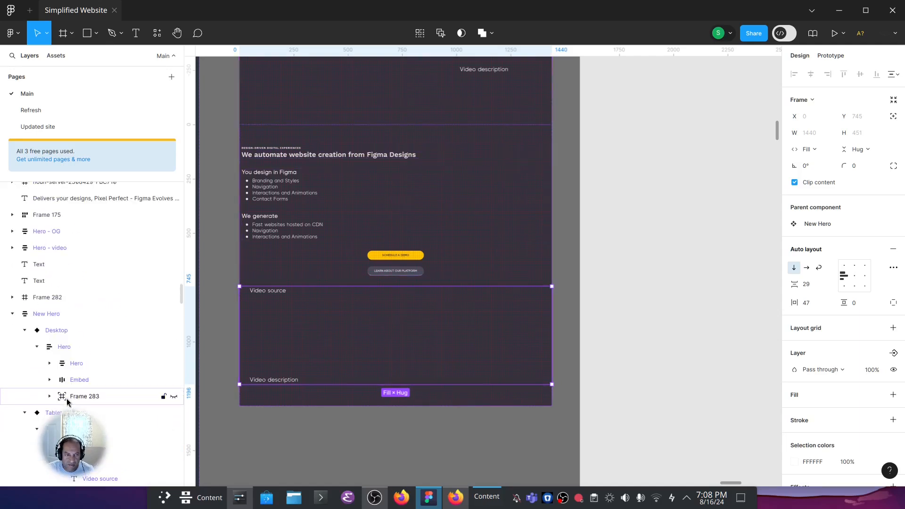
left_click(47, 314)
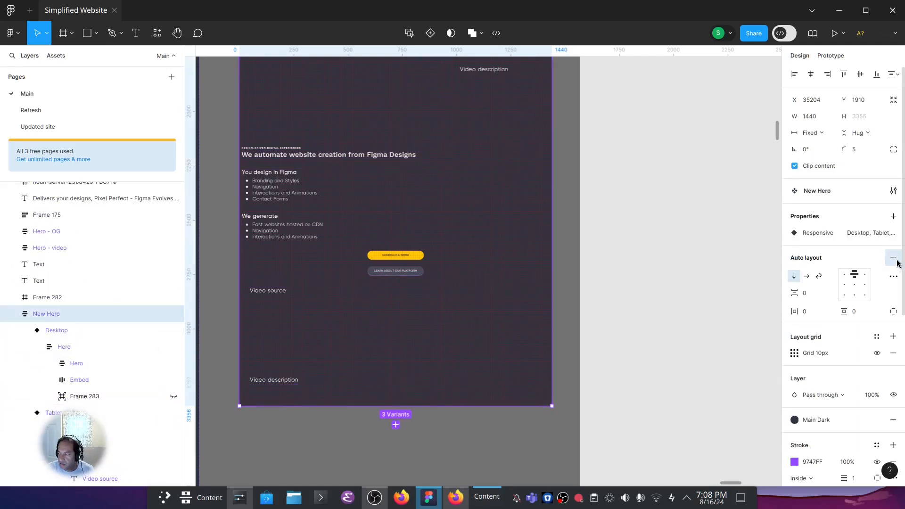
left_click(894, 353)
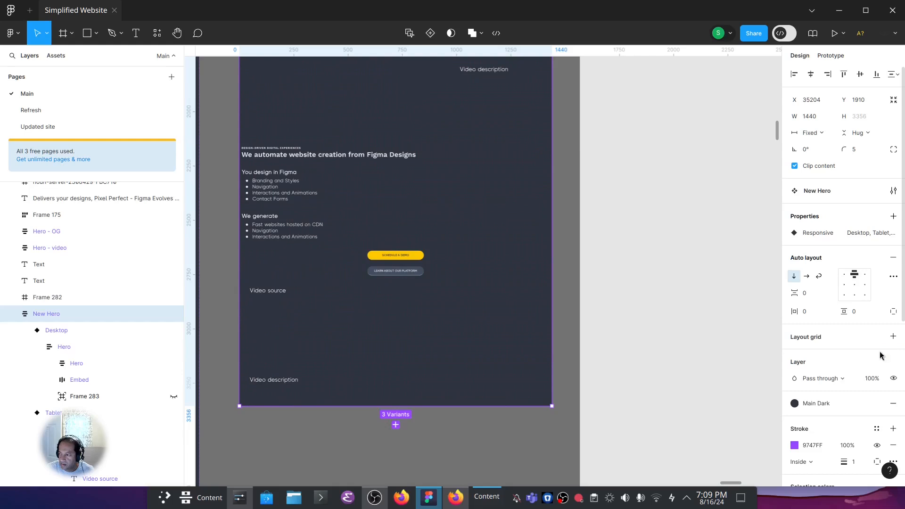
scroll(721, 312, "down", 3)
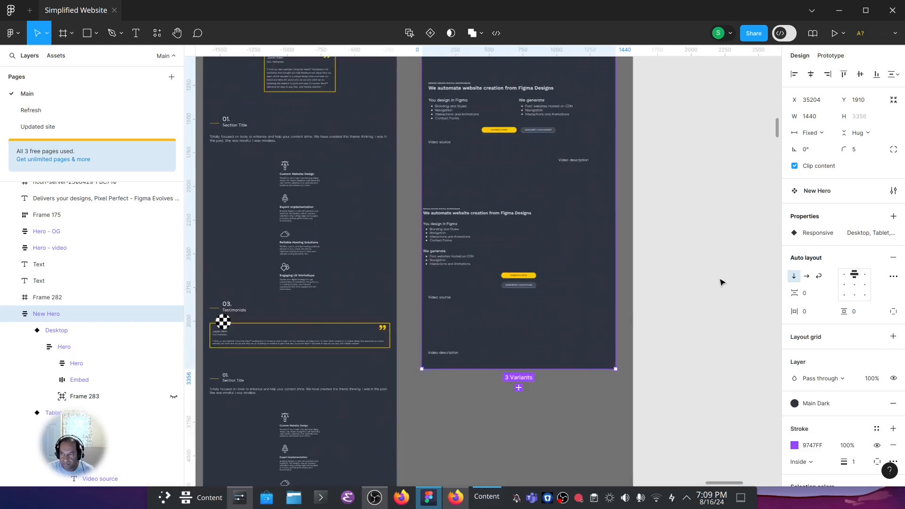
left_click_drag(720, 279, 658, 375)
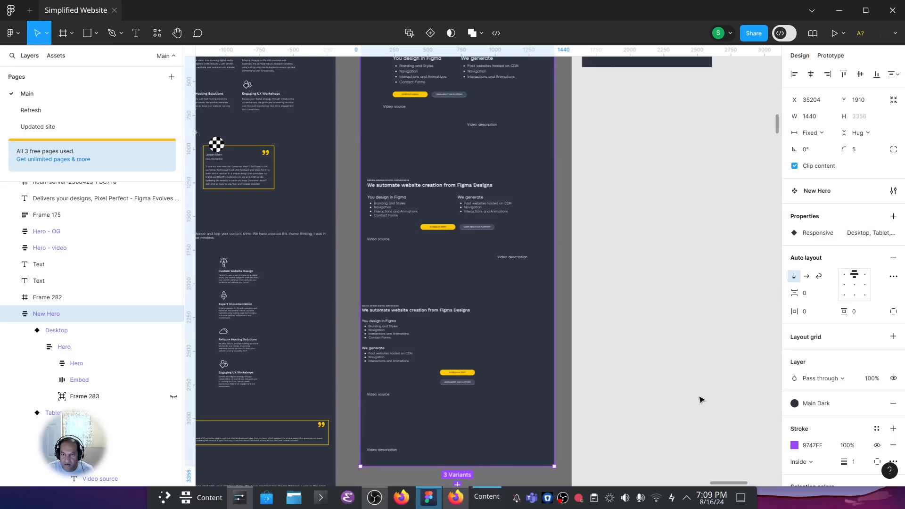
Select the Home Page frame and run the Consumer Mesh plugin on it.
left_click_drag(642, 215, 633, 347)
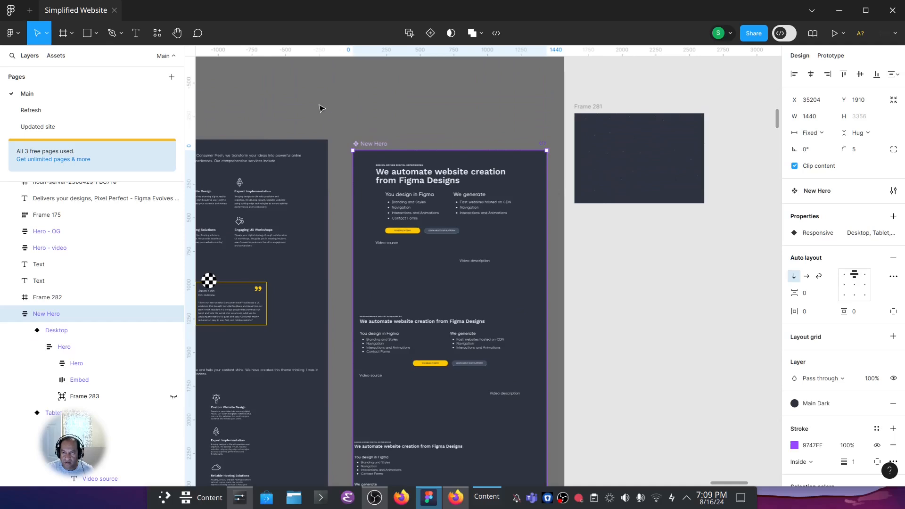
left_click(430, 220)
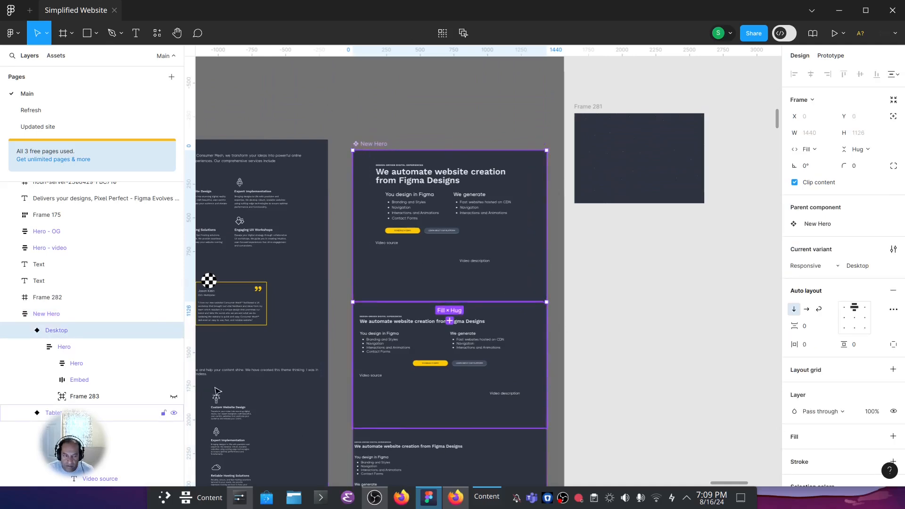
scroll(561, 340, "down", 5)
scroll(560, 341, "down", 5)
left_click_drag(238, 161, 513, 284)
left_click(303, 240)
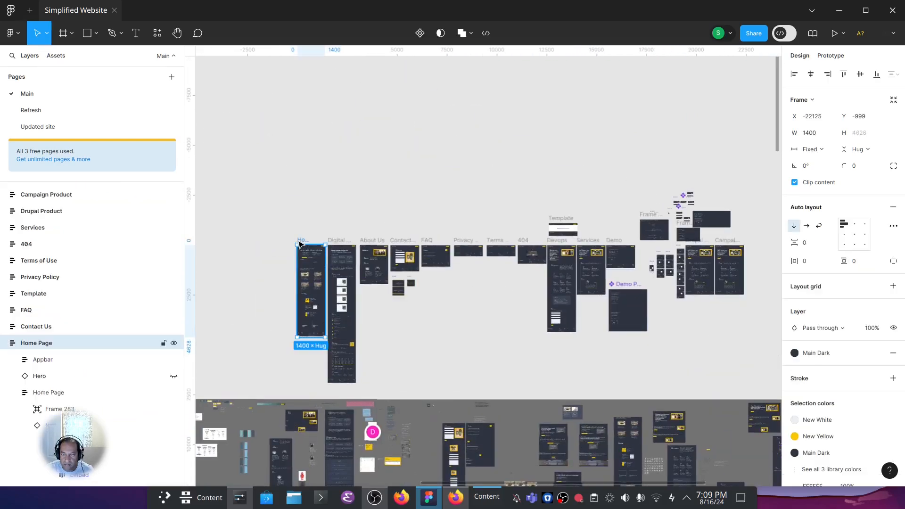
key("ctrl+slash")
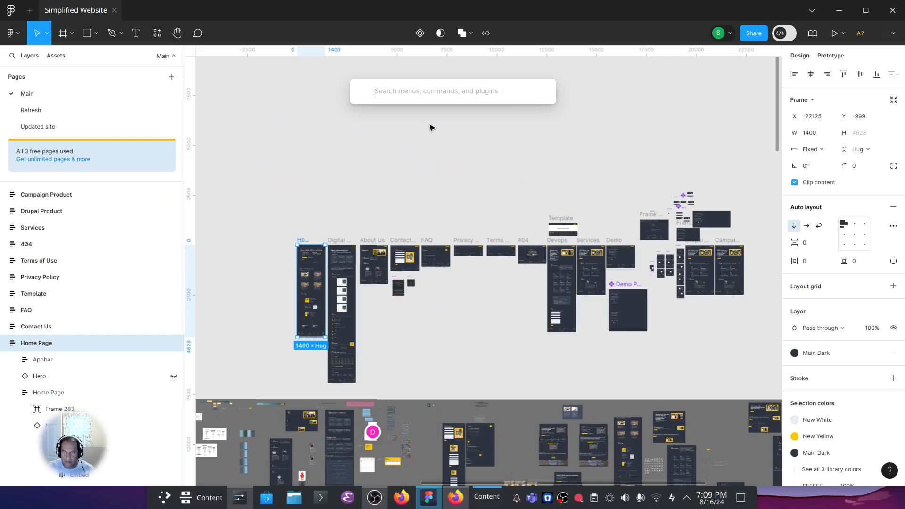
type("consu")
key("Return")
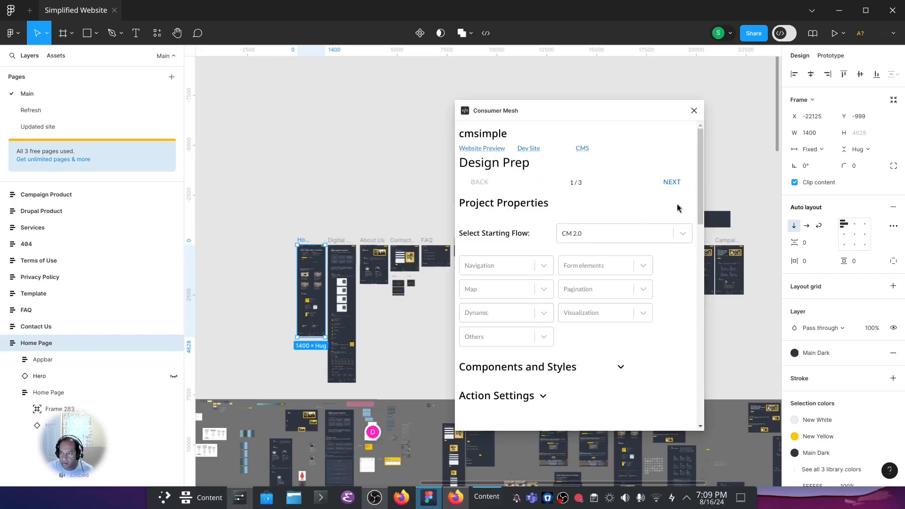
Proceed to design validation, enter the comment "Embed video in Hero" and generate the code.
left_click(671, 182)
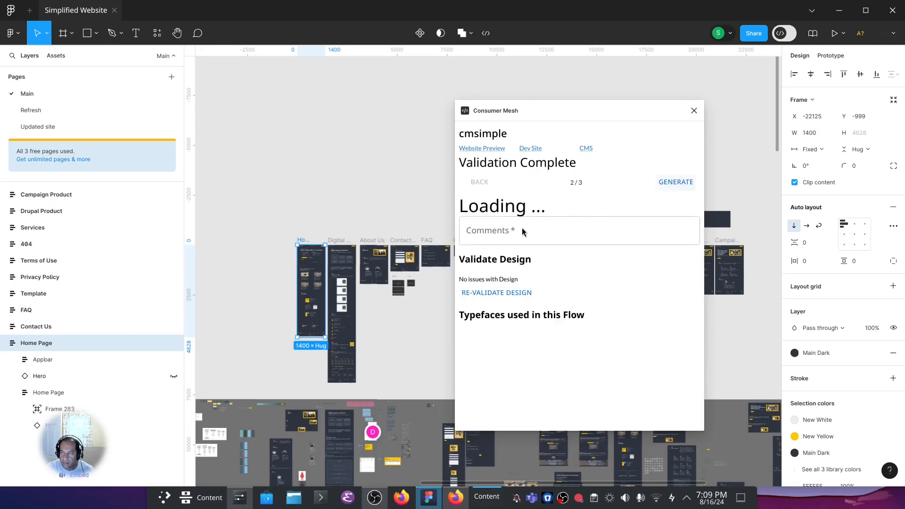
left_click(524, 216)
type("Ebm")
key("BackSpace")
key("BackSpace")
type("mbed video in Hero")
left_click(668, 182)
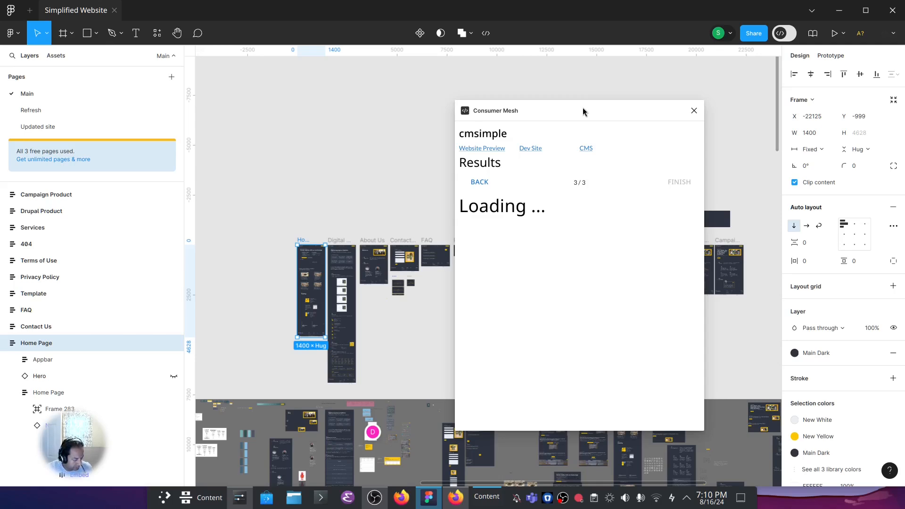
Examine the generated content model files and the configuration changes in the plugin results.
left_click_drag(582, 107, 490, 107)
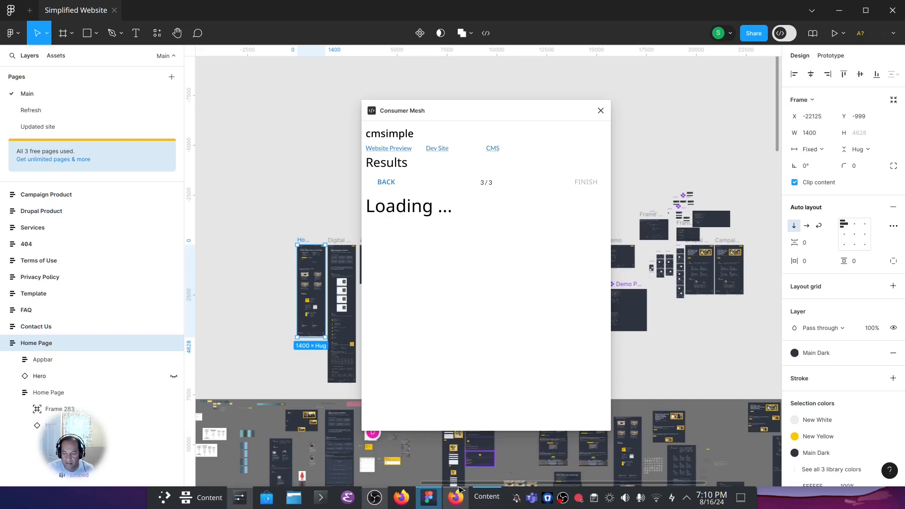
mouse_move(454, 502)
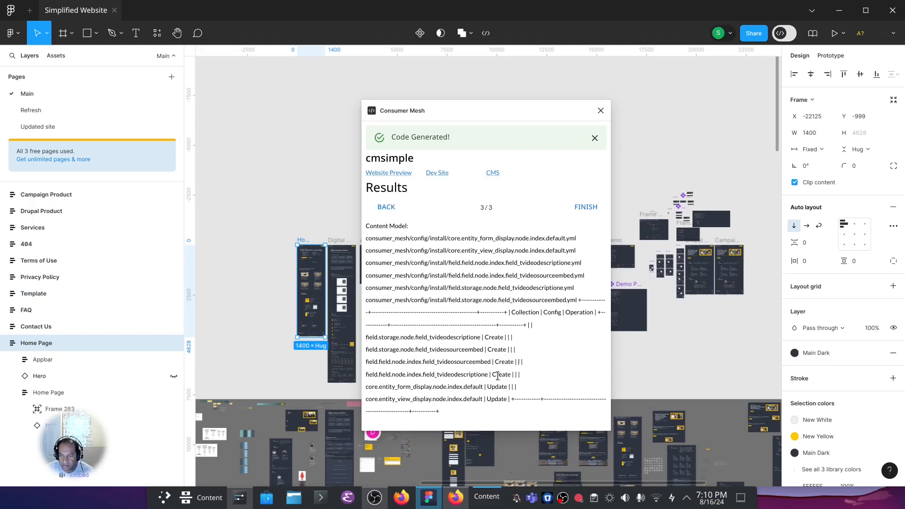
left_click_drag(447, 388, 473, 386)
left_click(474, 394)
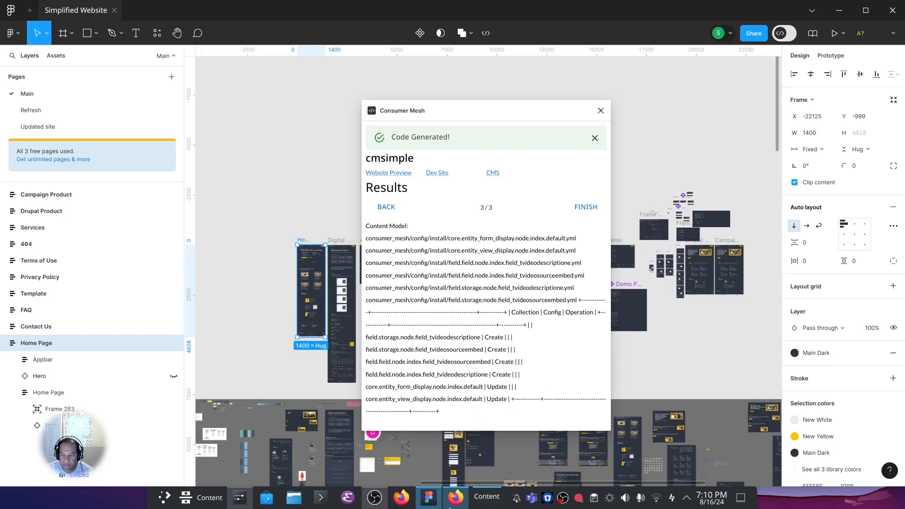
Switch to Firefox and open the Home Page entry for editing from the Drupal site's content list.
left_click(471, 497)
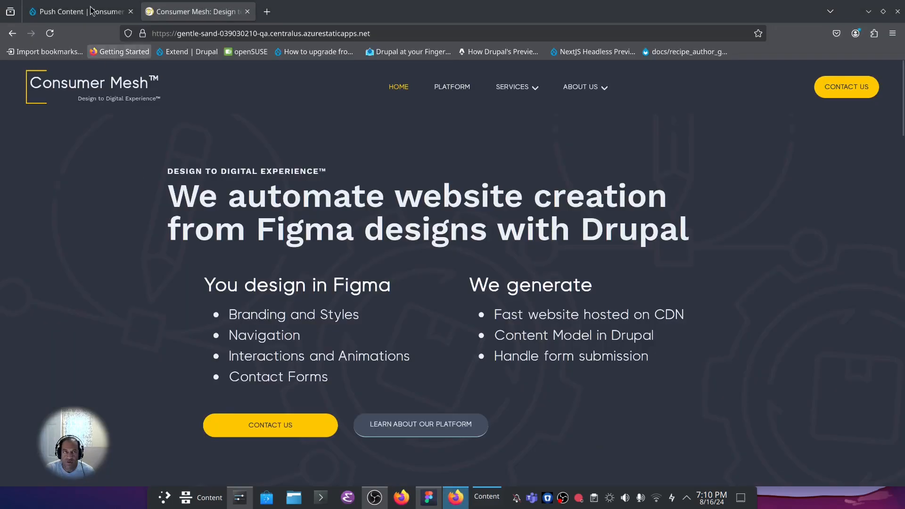
left_click(63, 11)
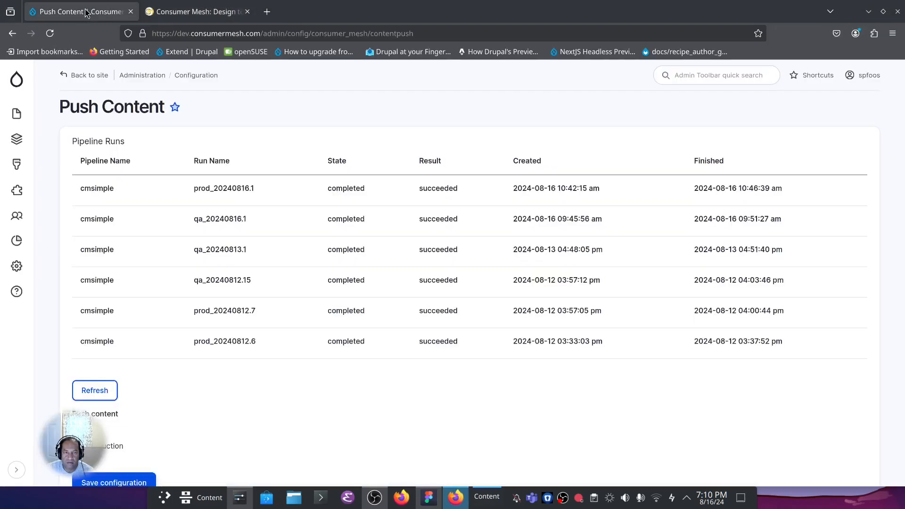
mouse_move(16, 115)
left_click(15, 115)
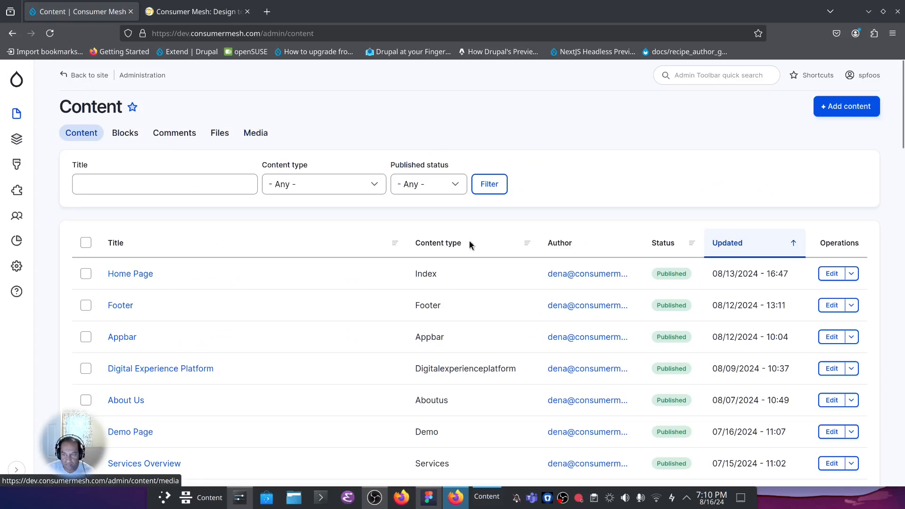
left_click(831, 273)
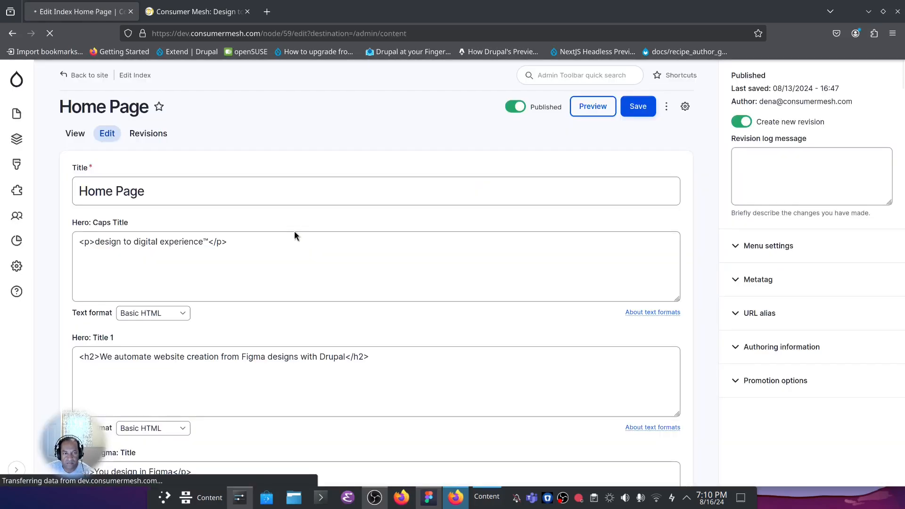
Insert the 560 × 315 YouTube iframe embed code for video lhzfBarUK00 as HTML source in the Embed: Video source field.
scroll(475, 240, "down", 10)
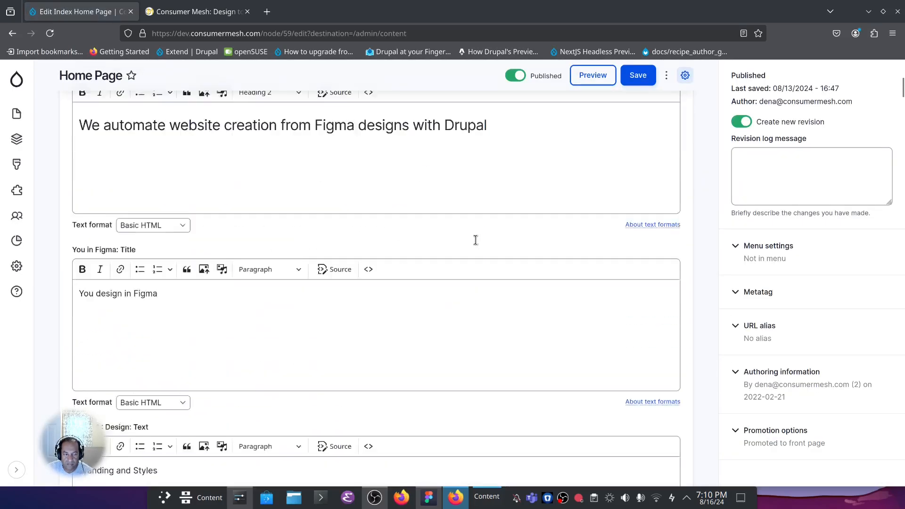
scroll(475, 240, "down", 15)
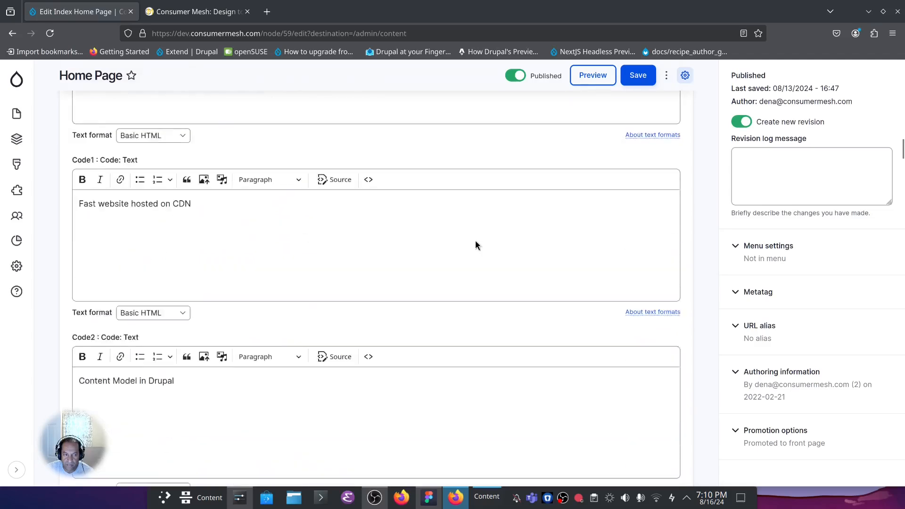
scroll(475, 241, "down", 15)
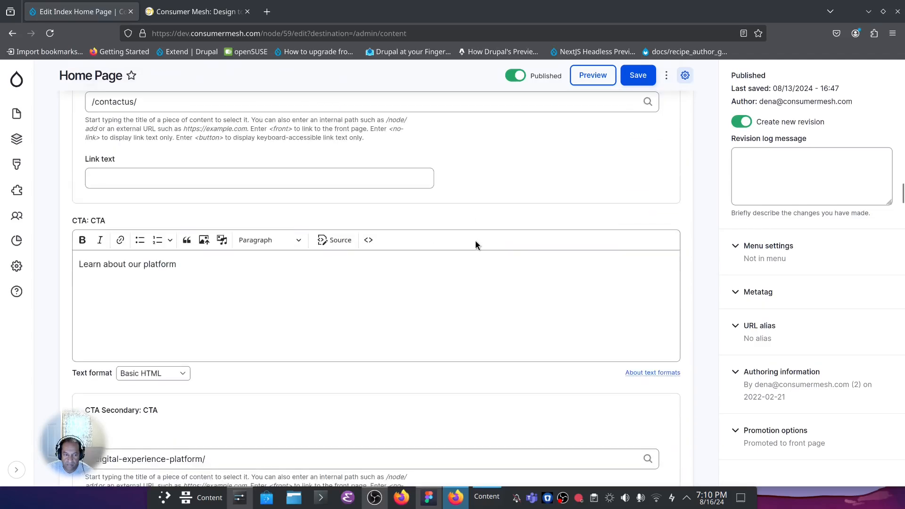
scroll(475, 242, "down", 4)
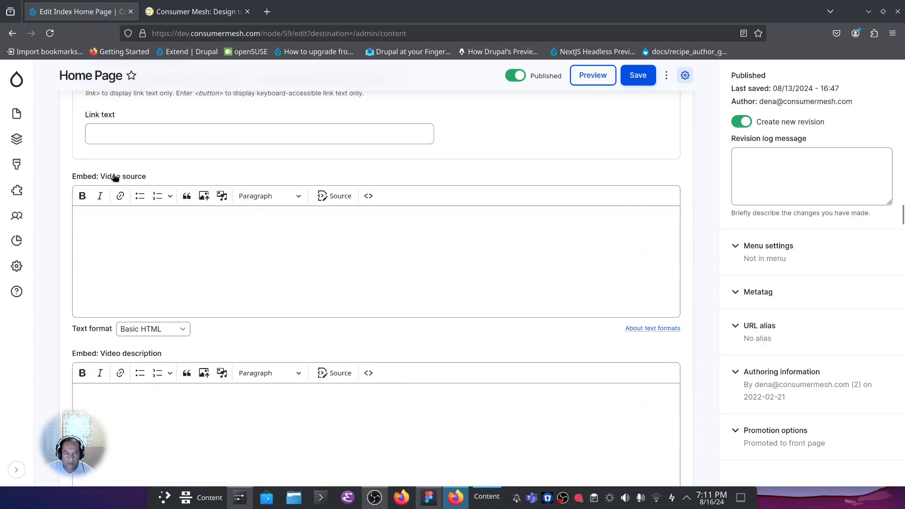
scroll(334, 349, "down", 4)
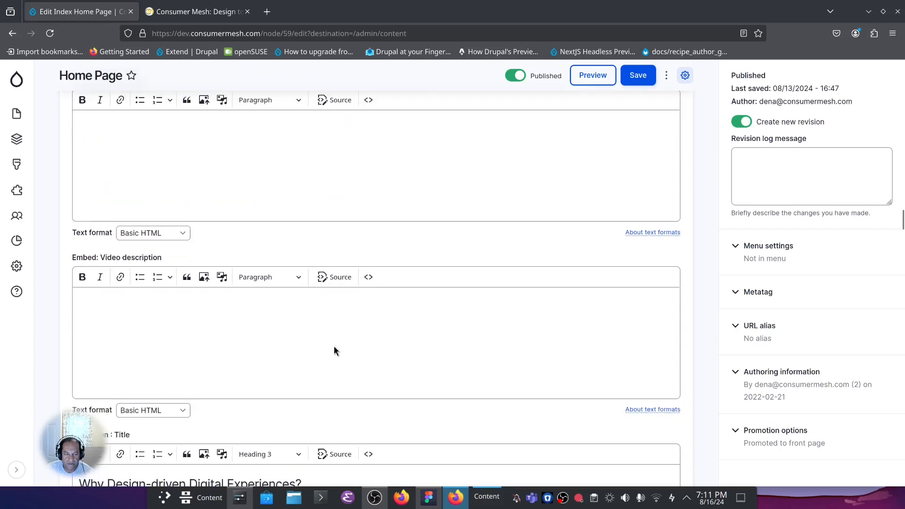
scroll(335, 351, "up", 4)
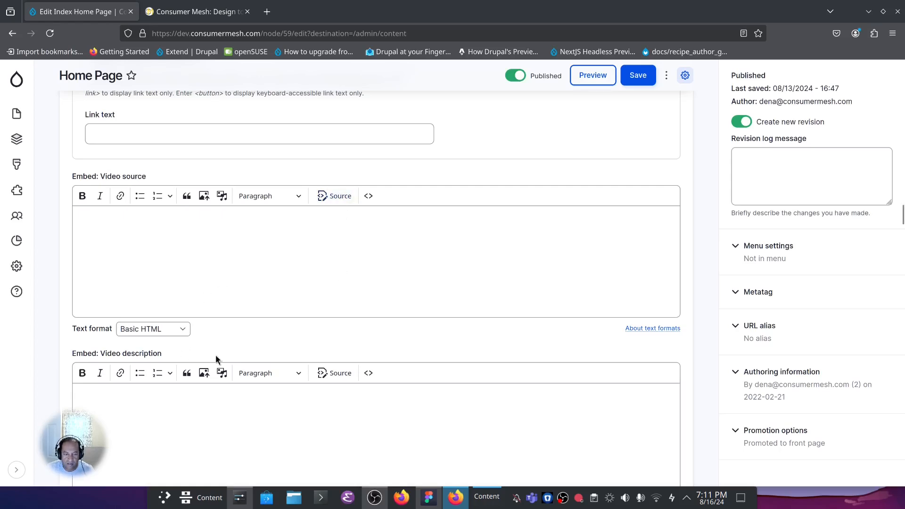
left_click(334, 197)
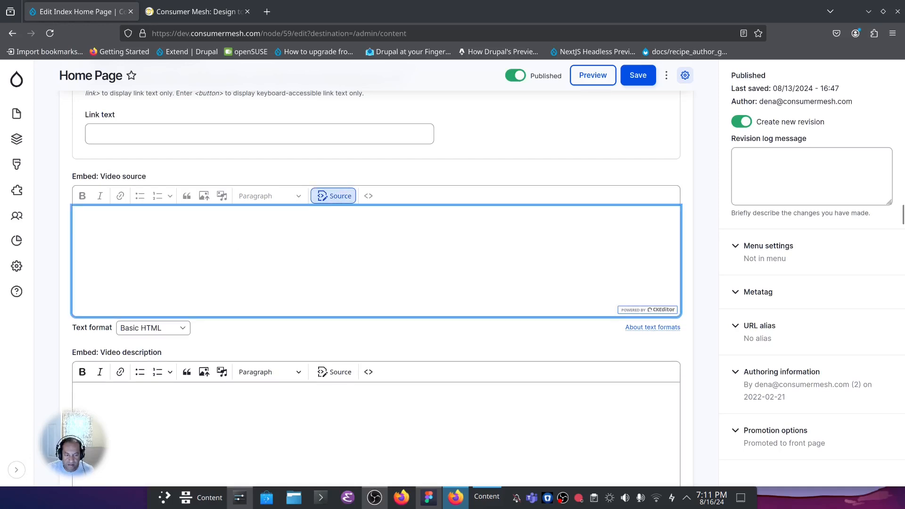
left_click(104, 427)
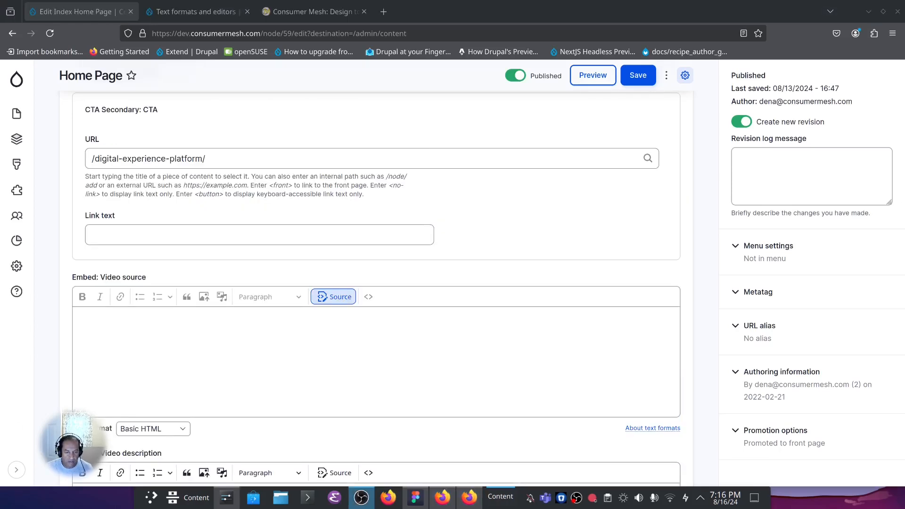
left_click(146, 332)
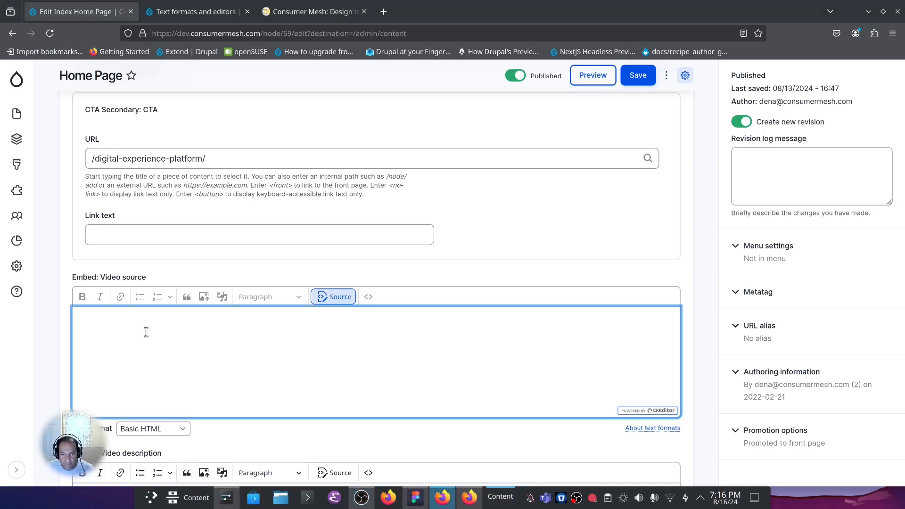
type("<iframe width=\"560\" height=\"315\" src=\"https://www.youtube.com/embed/lhzfBarUK00?si=ZUl7Q0h1bvGgOAWo\" title=\"YouTube video player\" frameborder=\"0\" allow=\"accelerometer; autoplay; clipboard-write; encrypted-media; gyroscope; picture-in-picture; web-share\" referrerpolicy=\"strict-origin-when-cross-origin\" allowfullscreen></iframe>")
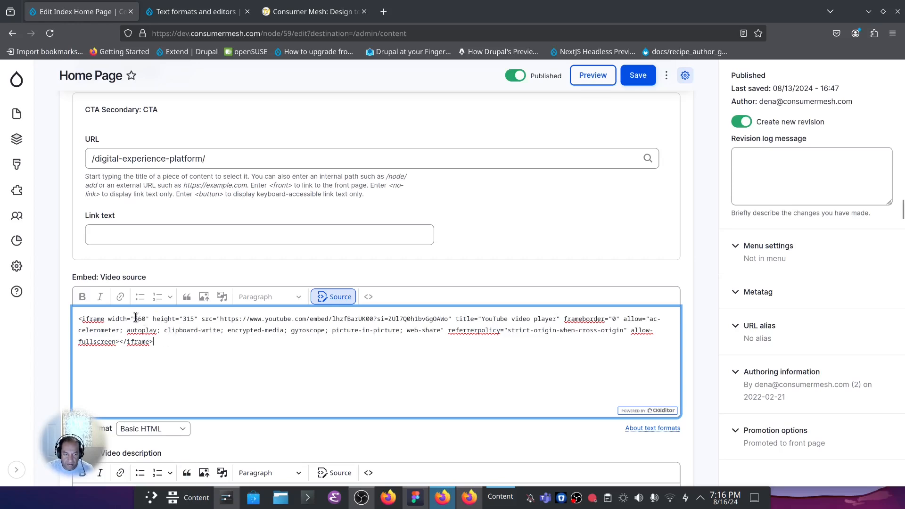
Remove the width and height attributes from the iframe code and return the Video source field to the rendered view.
left_click_drag(108, 320, 213, 316)
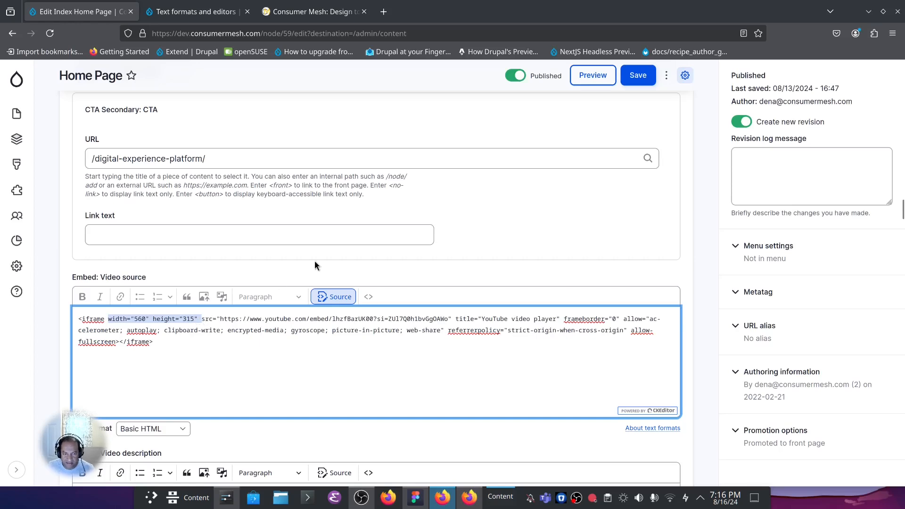
key("BackSpace")
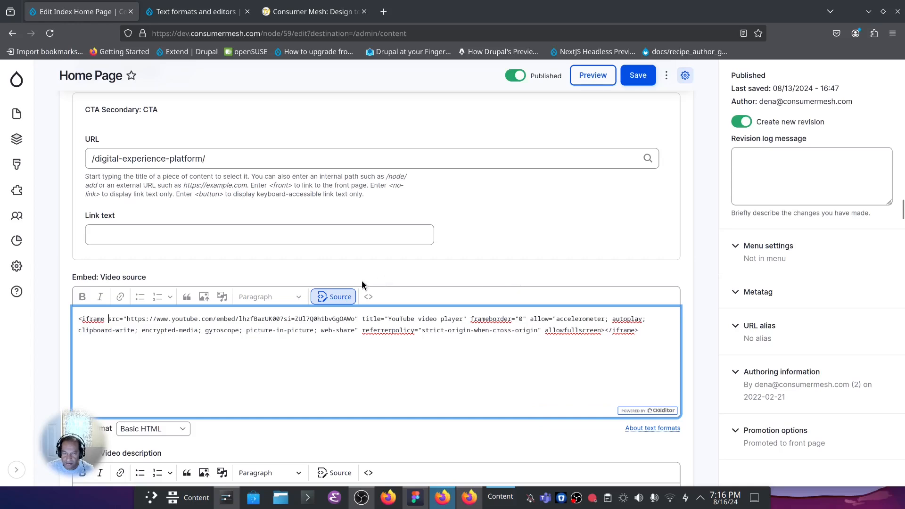
left_click(334, 298)
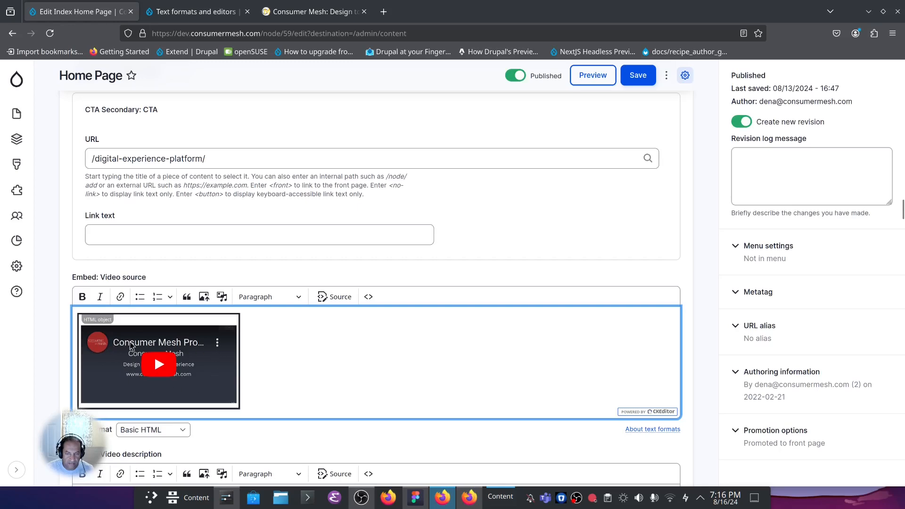
Enter "A quick overview of Consumer Mesh" as the Embed: Video description and save the Home Page content.
scroll(388, 340, "down", 2)
scroll(388, 340, "down", 4)
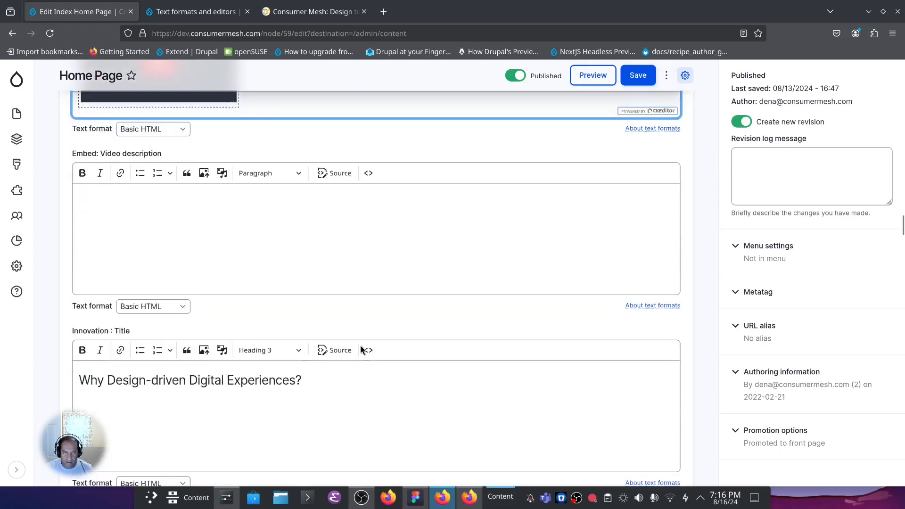
scroll(259, 258, "up", 4)
left_click(232, 390)
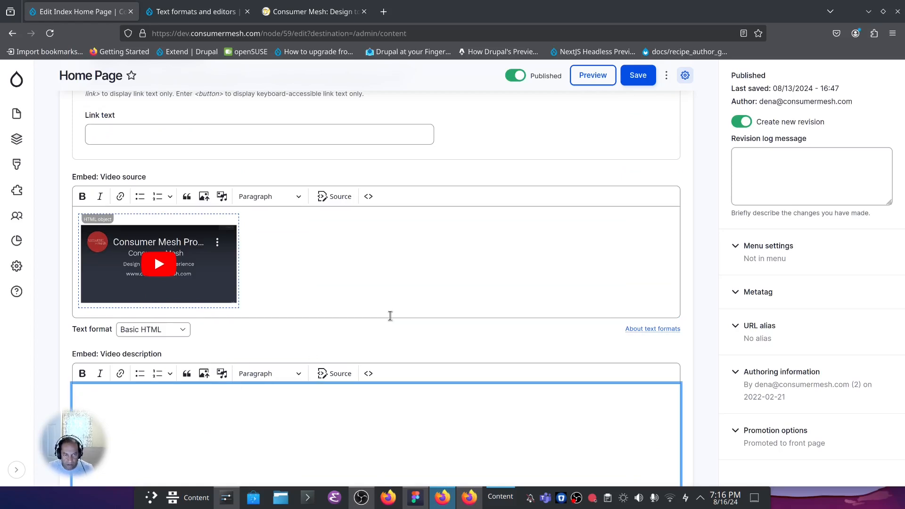
type("A quick overview of Consumer Mesh")
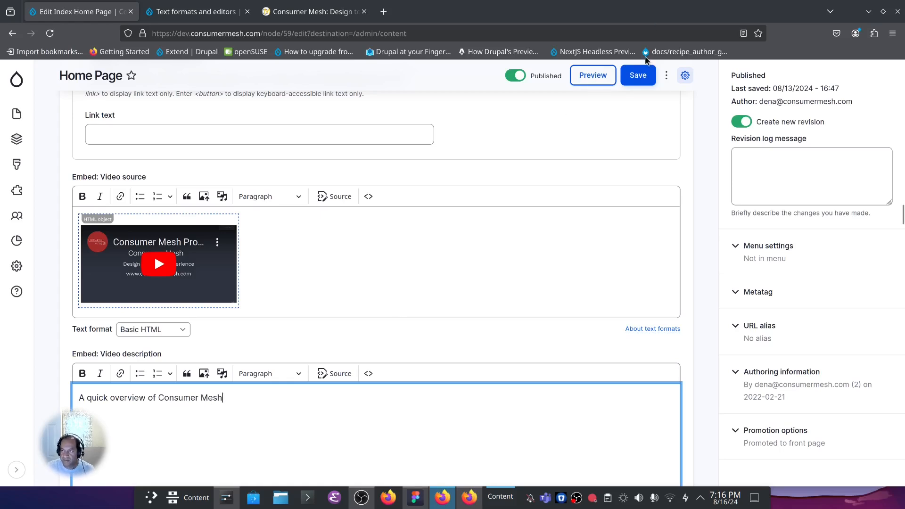
left_click(638, 75)
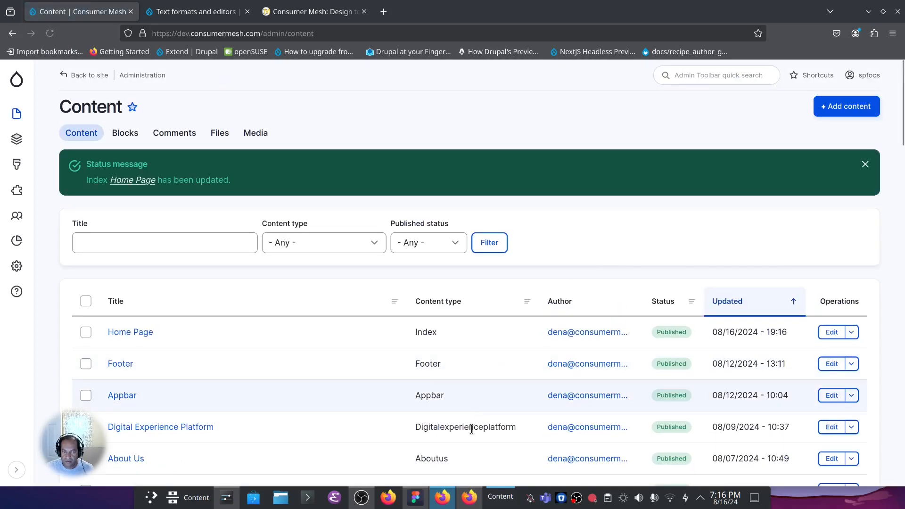
Open the plugin's Website Preview from Figma and check the hero's embedded video and description in Firefox.
left_click(417, 499)
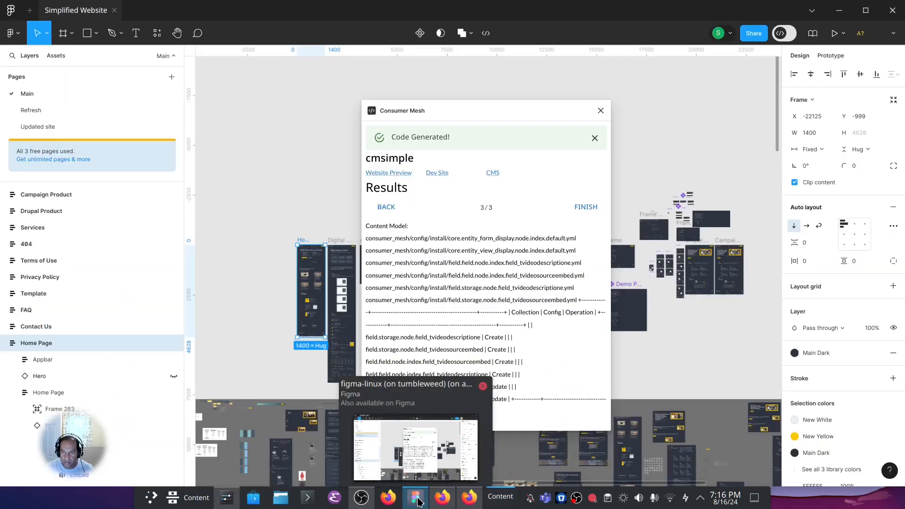
left_click(407, 177)
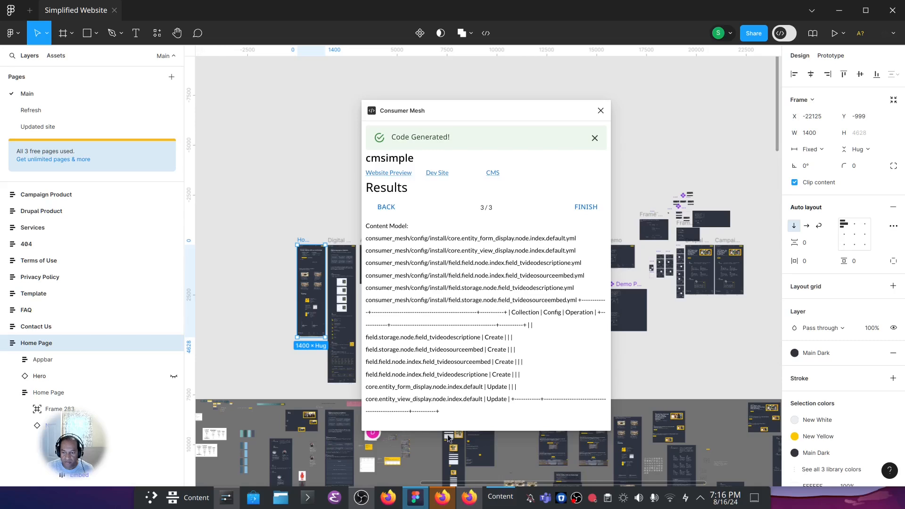
left_click(443, 500)
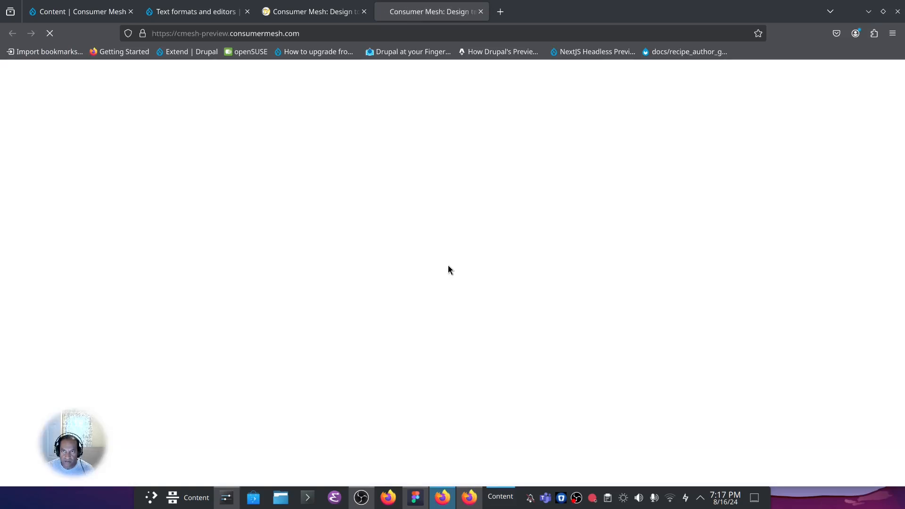
scroll(408, 272, "down", 2)
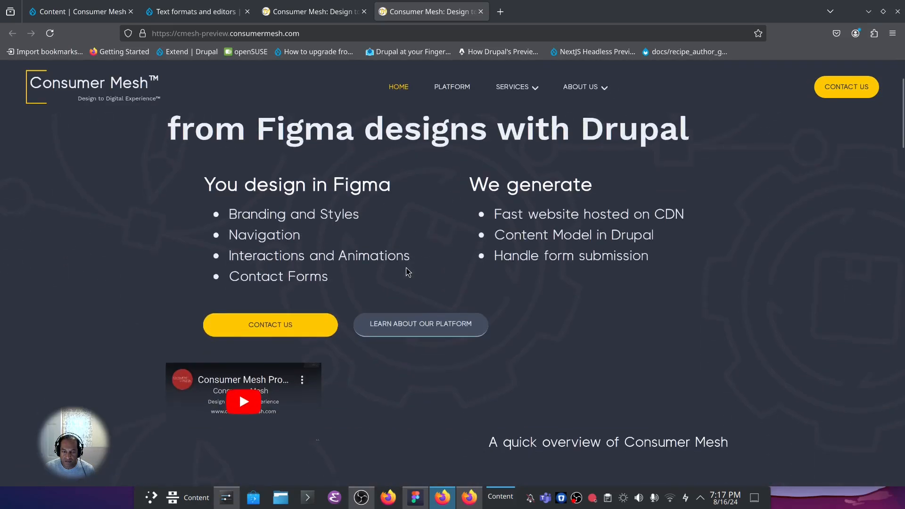
Reopen the Home Page content for editing in Drupal and show the Embed: Video source field as HTML source.
scroll(578, 271, "down", 2)
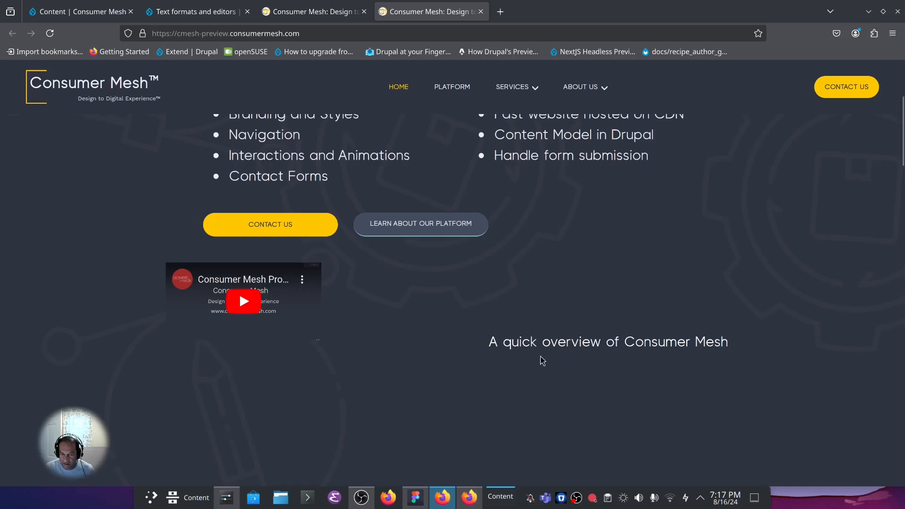
scroll(485, 344, "down", 4)
scroll(339, 236, "up", 4)
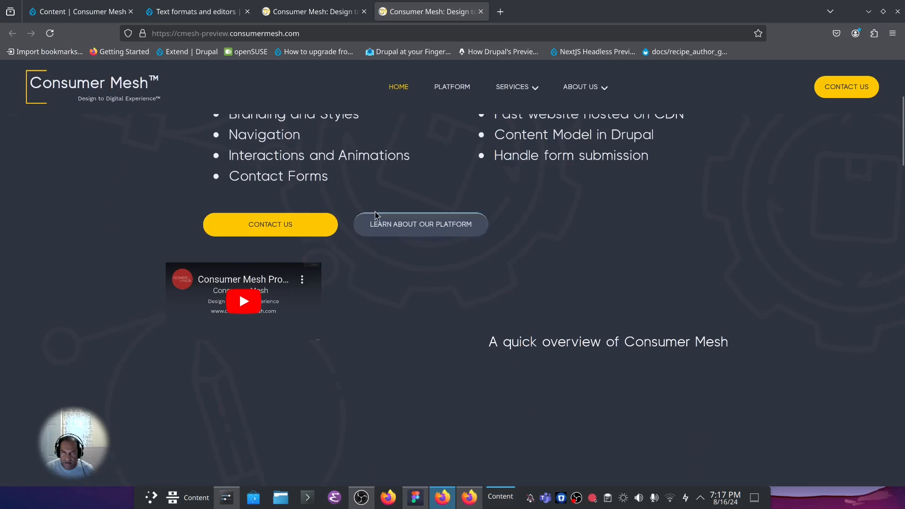
left_click(80, 11)
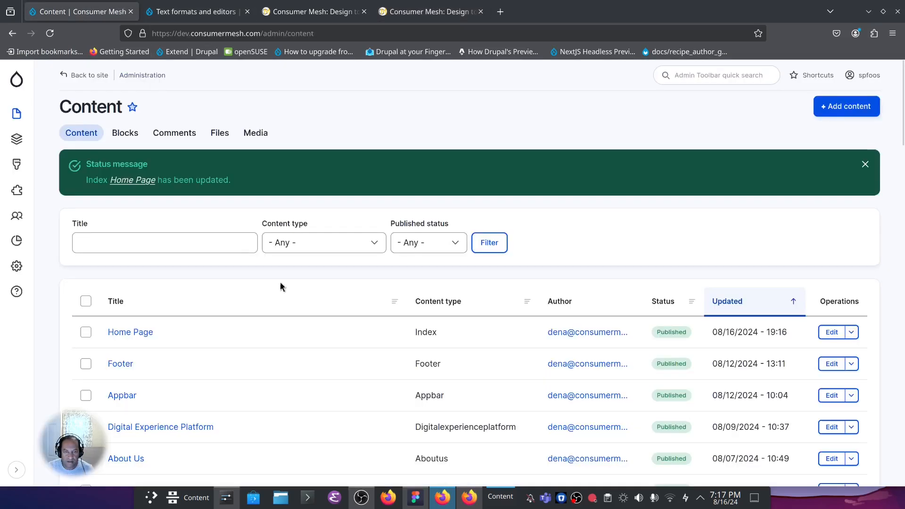
left_click(832, 333)
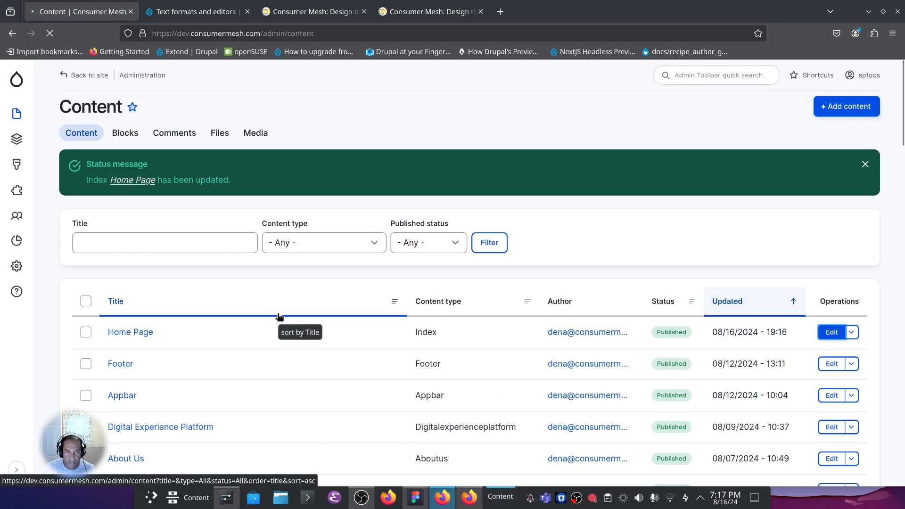
scroll(278, 319, "down", 10)
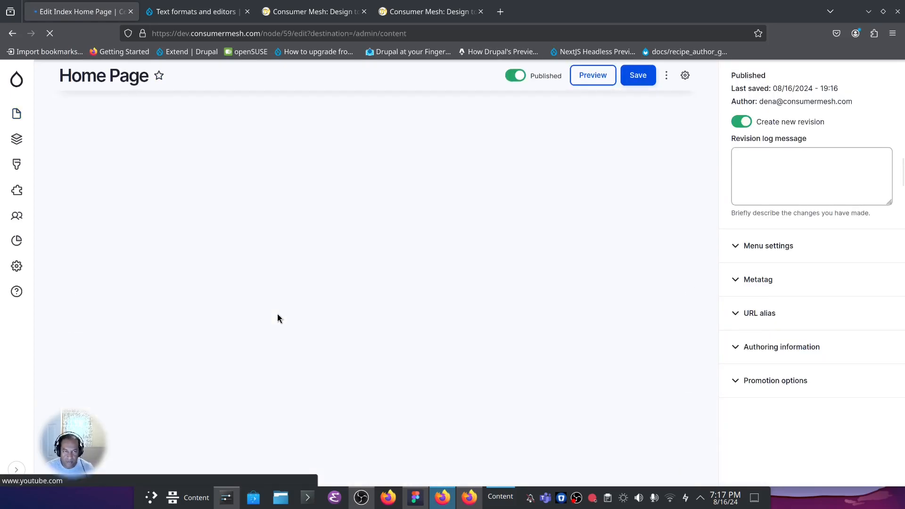
scroll(277, 314, "down", 9)
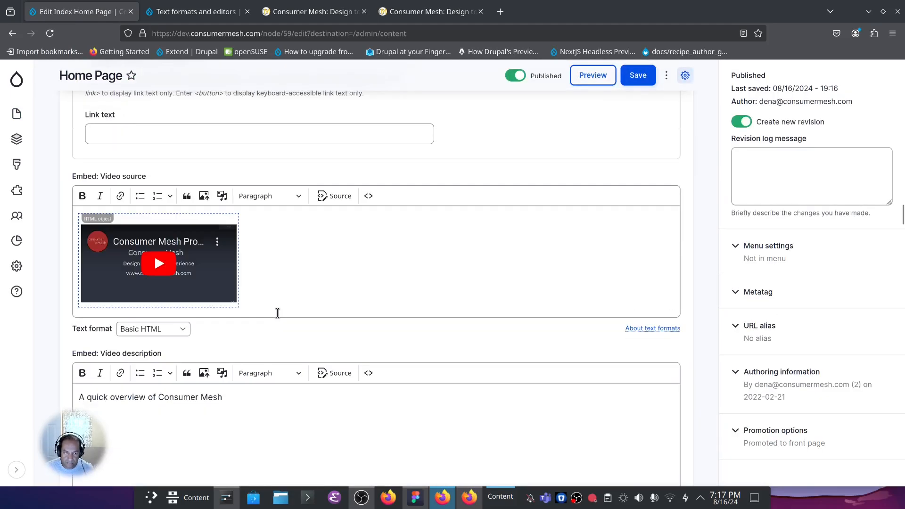
left_click(333, 196)
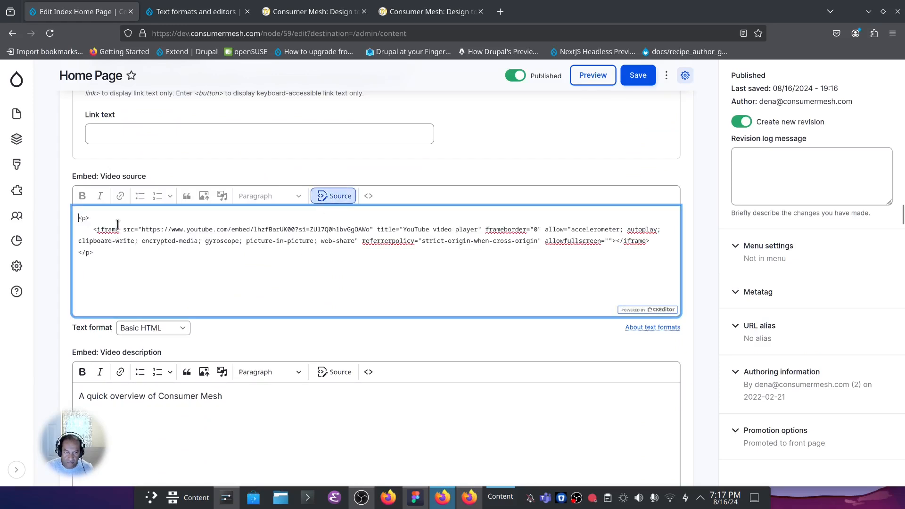
Add width="100%" and height="100%" to the iframe tag in the Video source code and save the Home Page content.
left_click(122, 230)
type("width=")
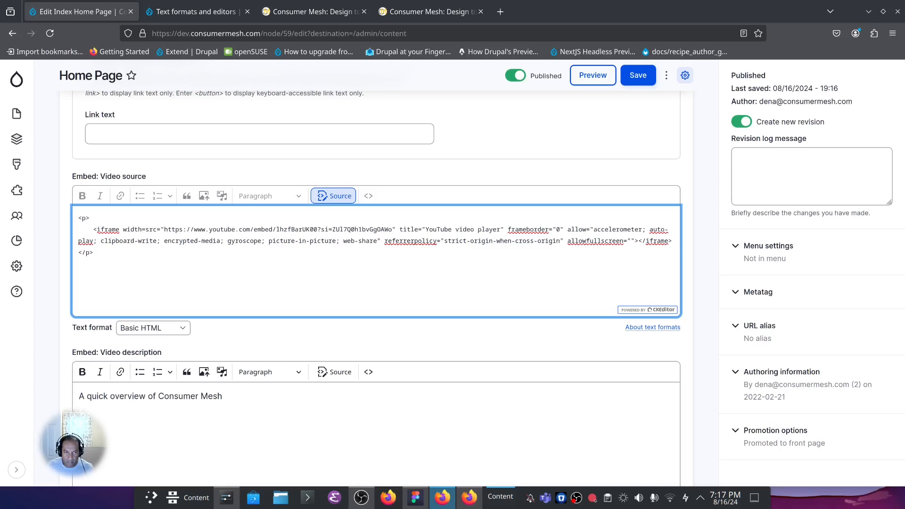
type("\"\" ")
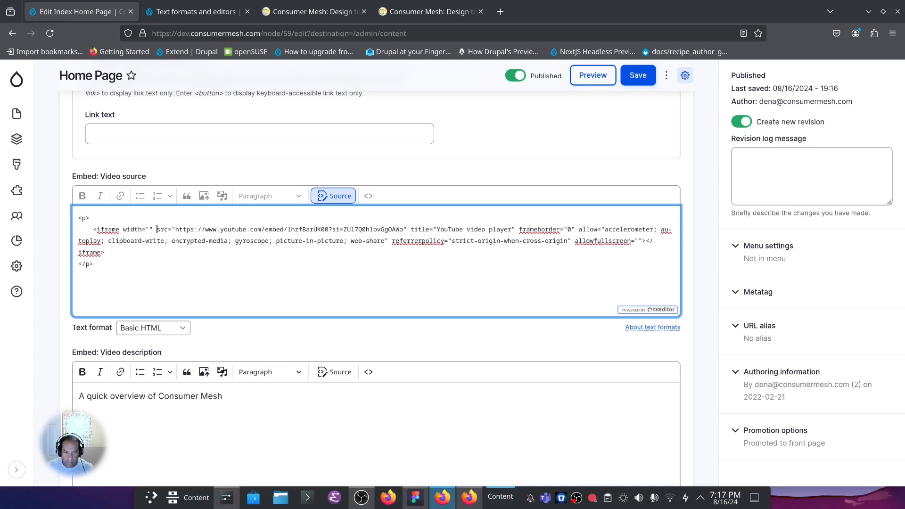
type("100%")
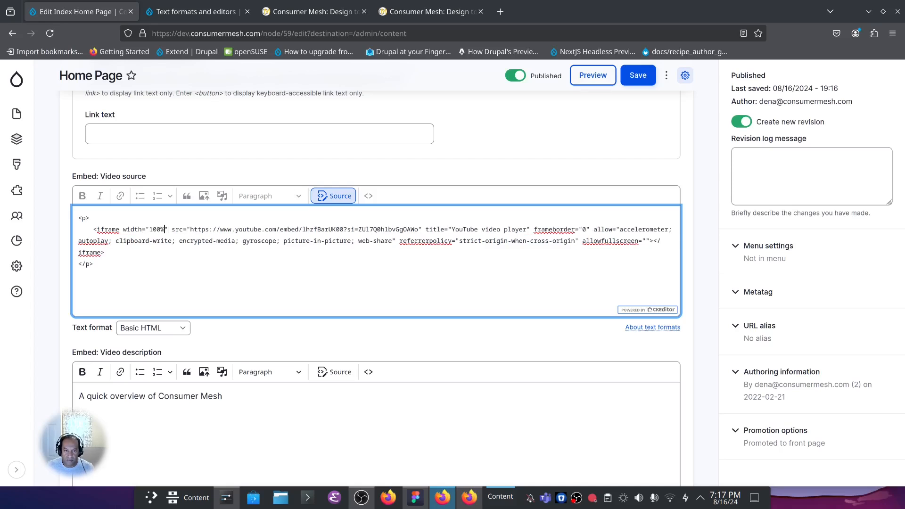
key("Right")
type("height=")
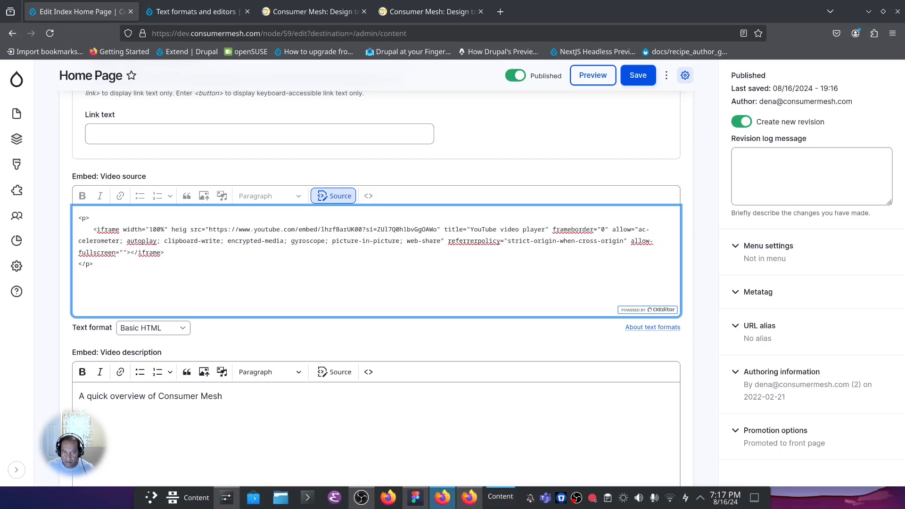
type("\"\"")
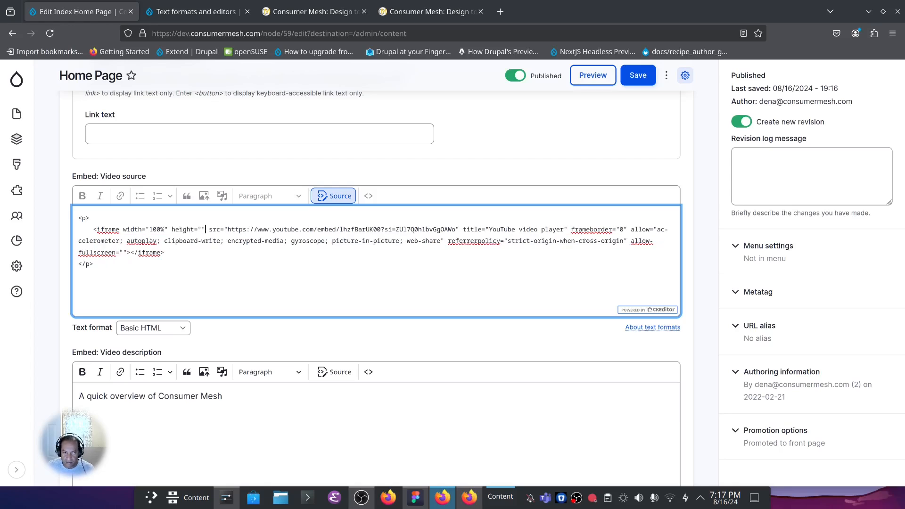
type("100%")
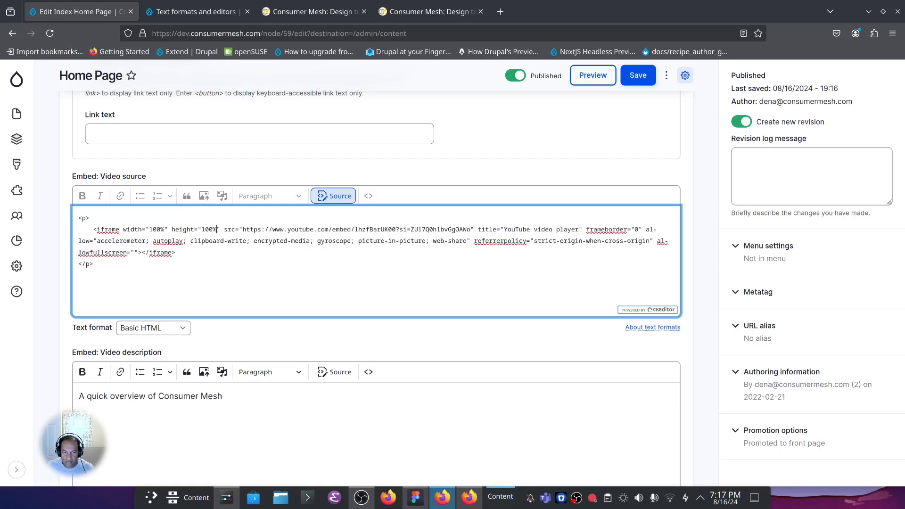
left_click(637, 75)
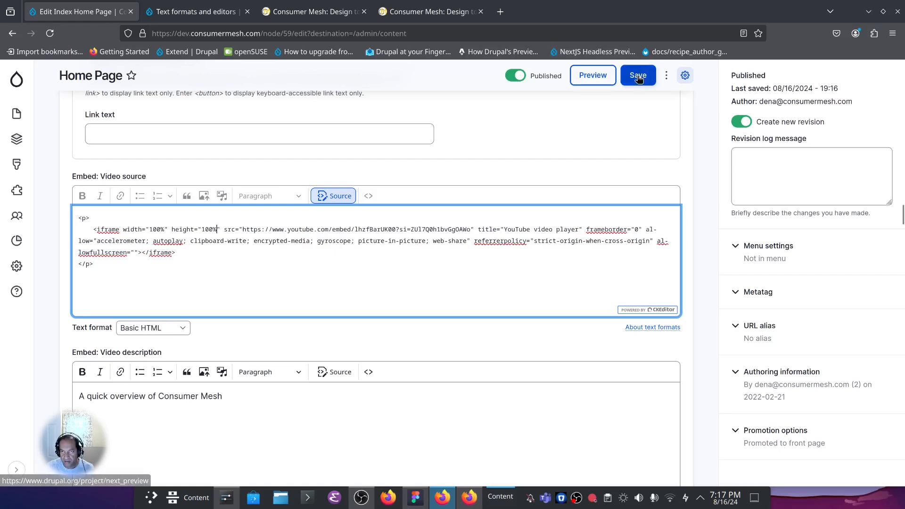
Reload the website preview and check the size of the hero's embedded video beside its description.
left_click(417, 14)
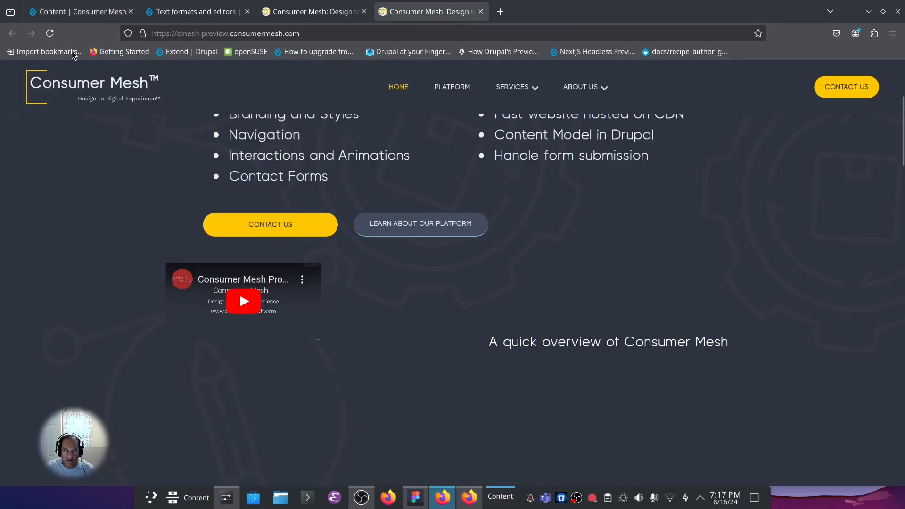
left_click(50, 33)
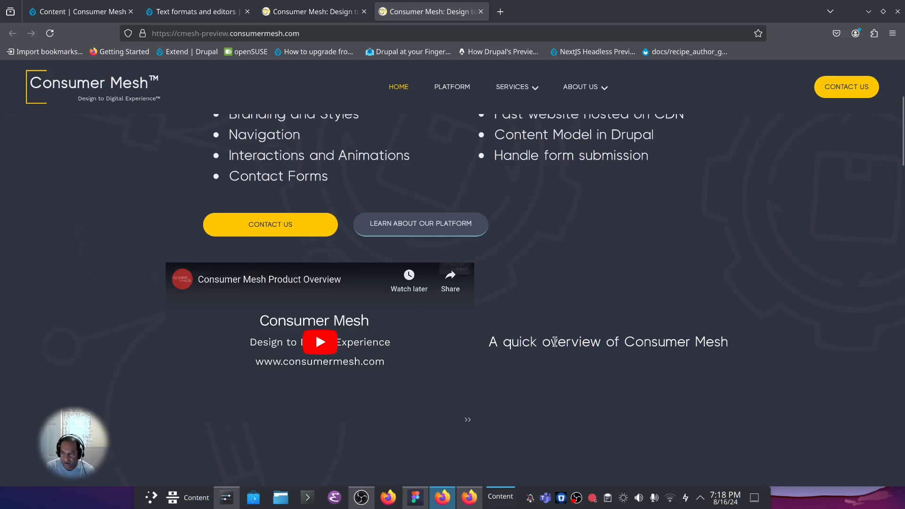
scroll(625, 347, "down", 2)
scroll(626, 349, "up", 4)
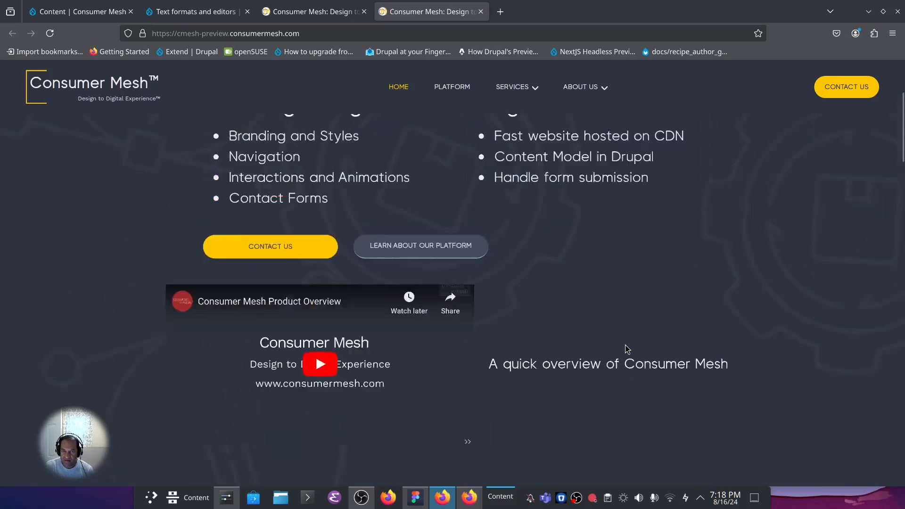
scroll(628, 349, "down", 2)
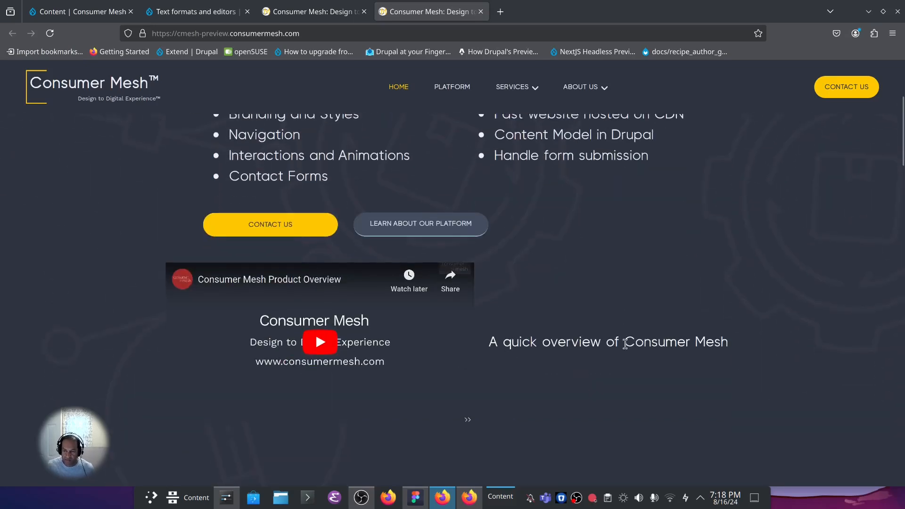
Turn on the responsive design view for the preview and check the hero's video and description at the 360 × 800 Galaxy S20 size.
key("ctrl+shift+i")
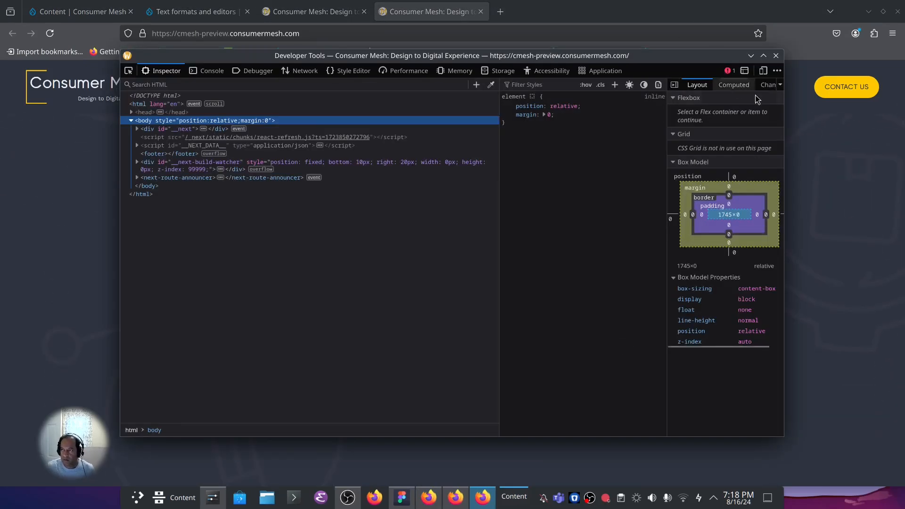
left_click(763, 70)
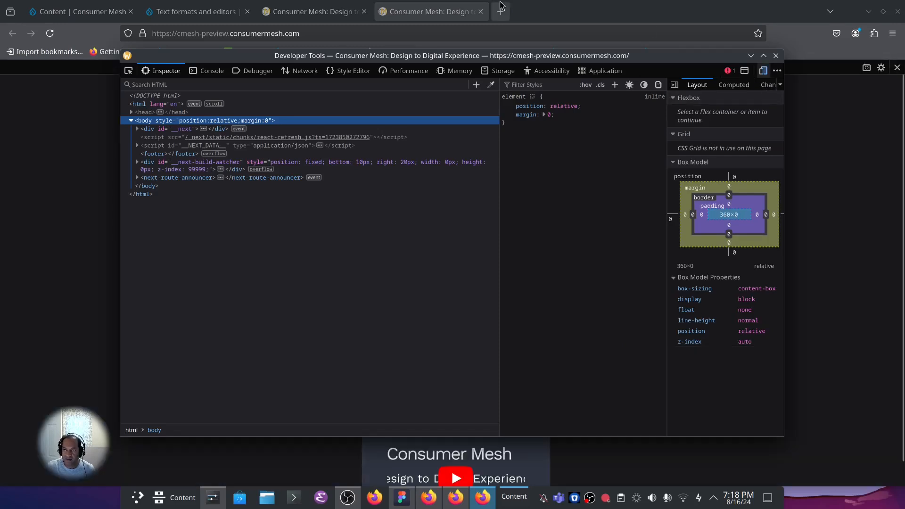
left_click(575, 10)
scroll(450, 280, "down", 2)
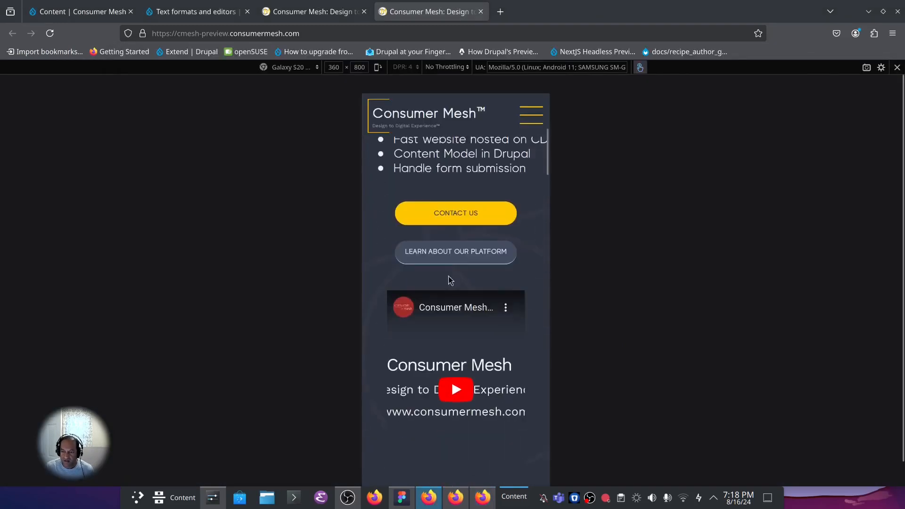
scroll(462, 373, "down", 4)
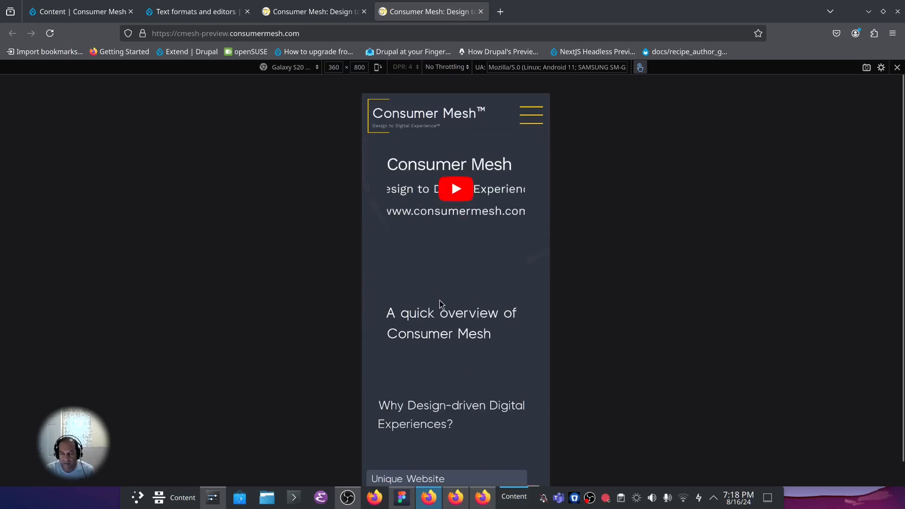
scroll(473, 337, "up", 4)
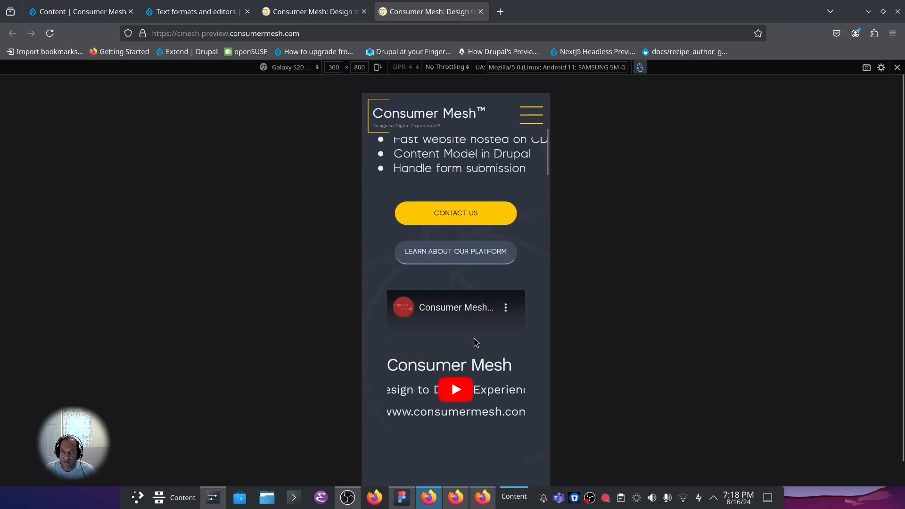
scroll(475, 341, "down", 2)
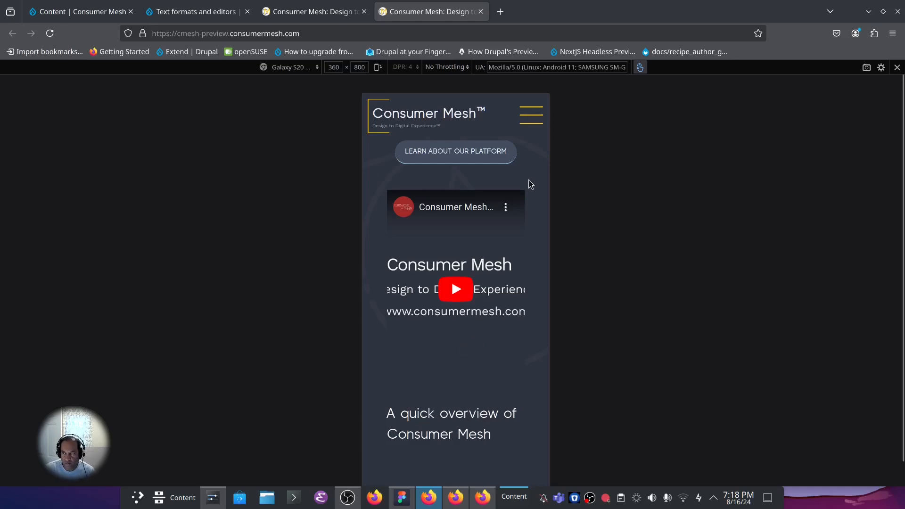
Change the emulated device to iPad iPadOS 14.7.1 and check how the hero's video and description are laid out.
left_click(291, 67)
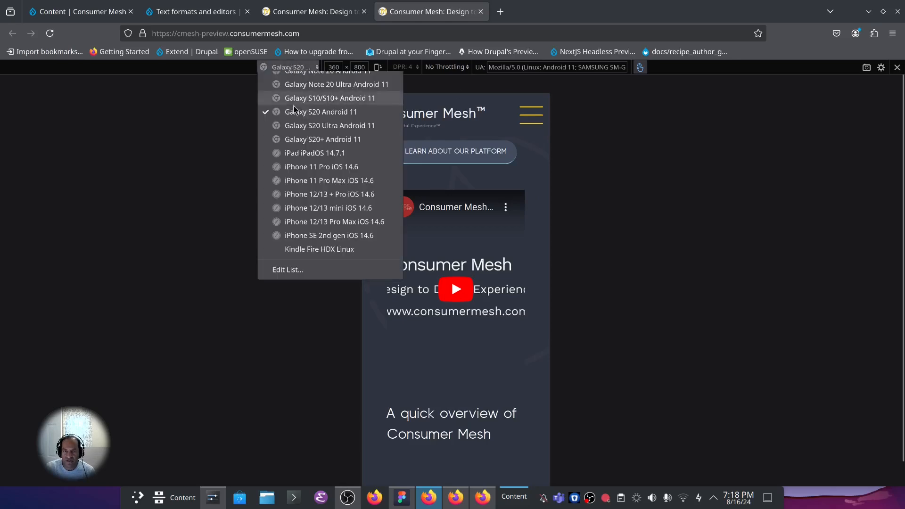
left_click(317, 153)
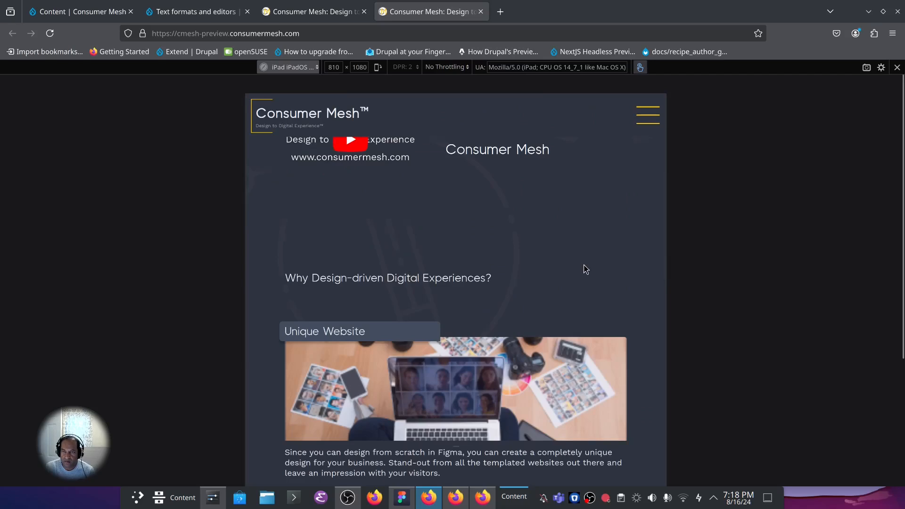
scroll(584, 269, "up", 4)
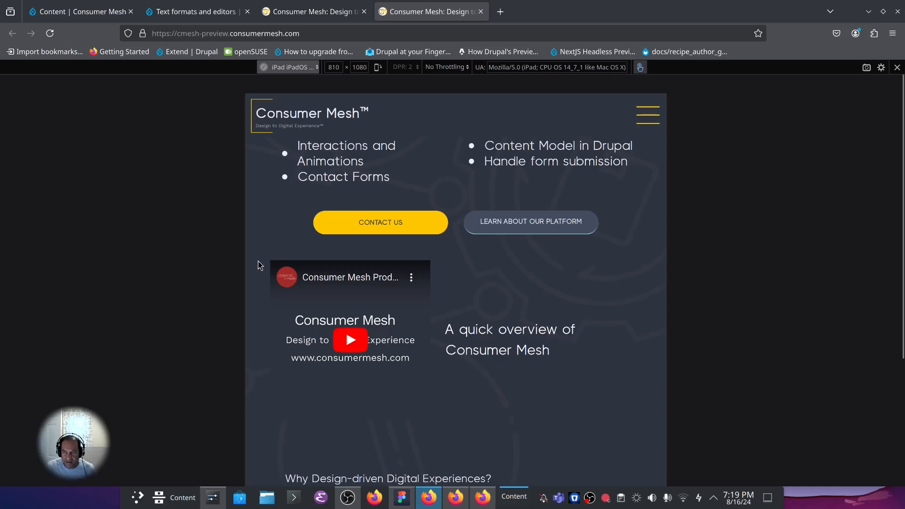
scroll(272, 366, "up", 2)
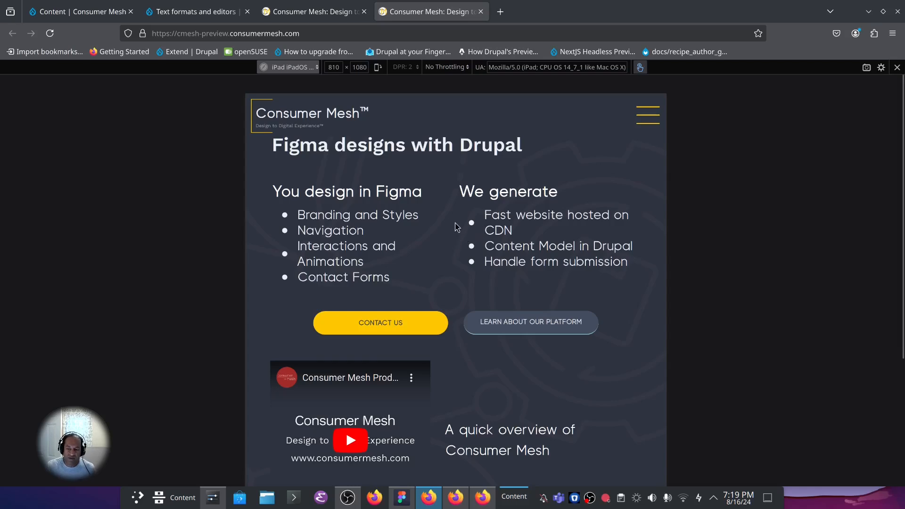
Switch to the Simplified Website file in Figma and close the Consumer Mesh plugin window.
left_click(403, 501)
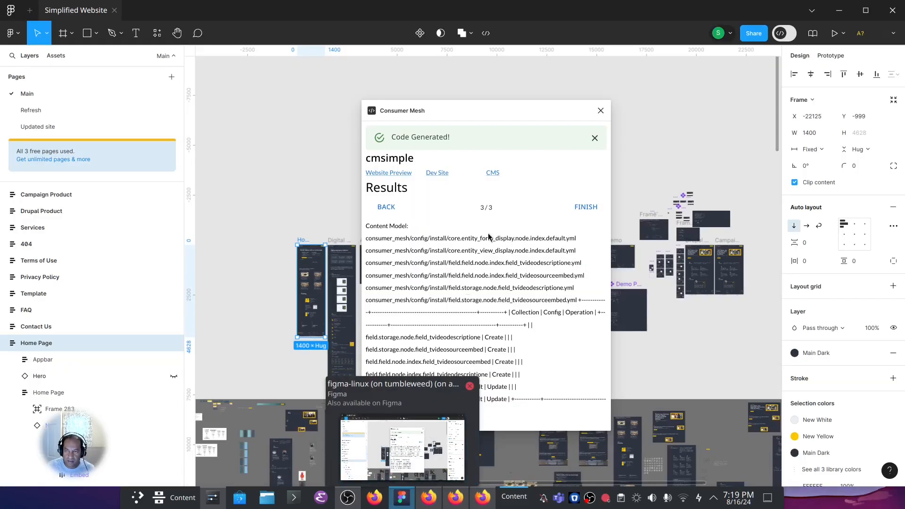
left_click(605, 115)
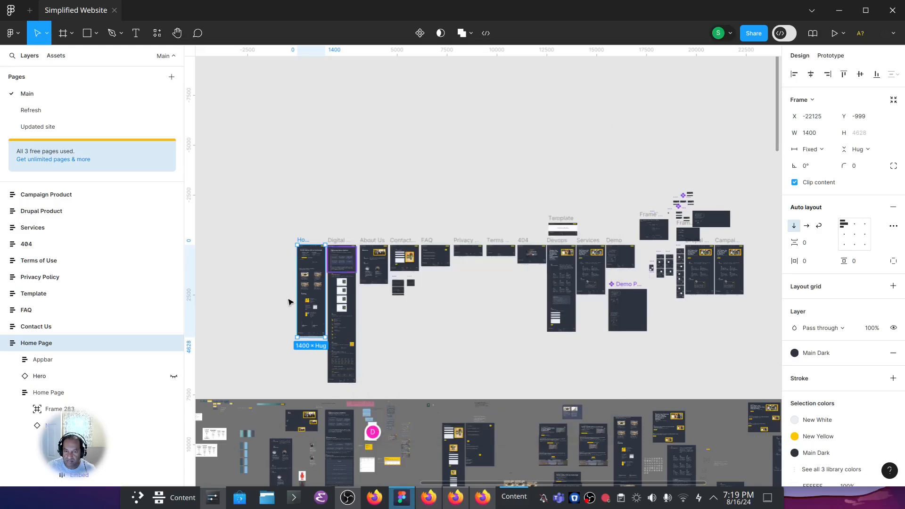